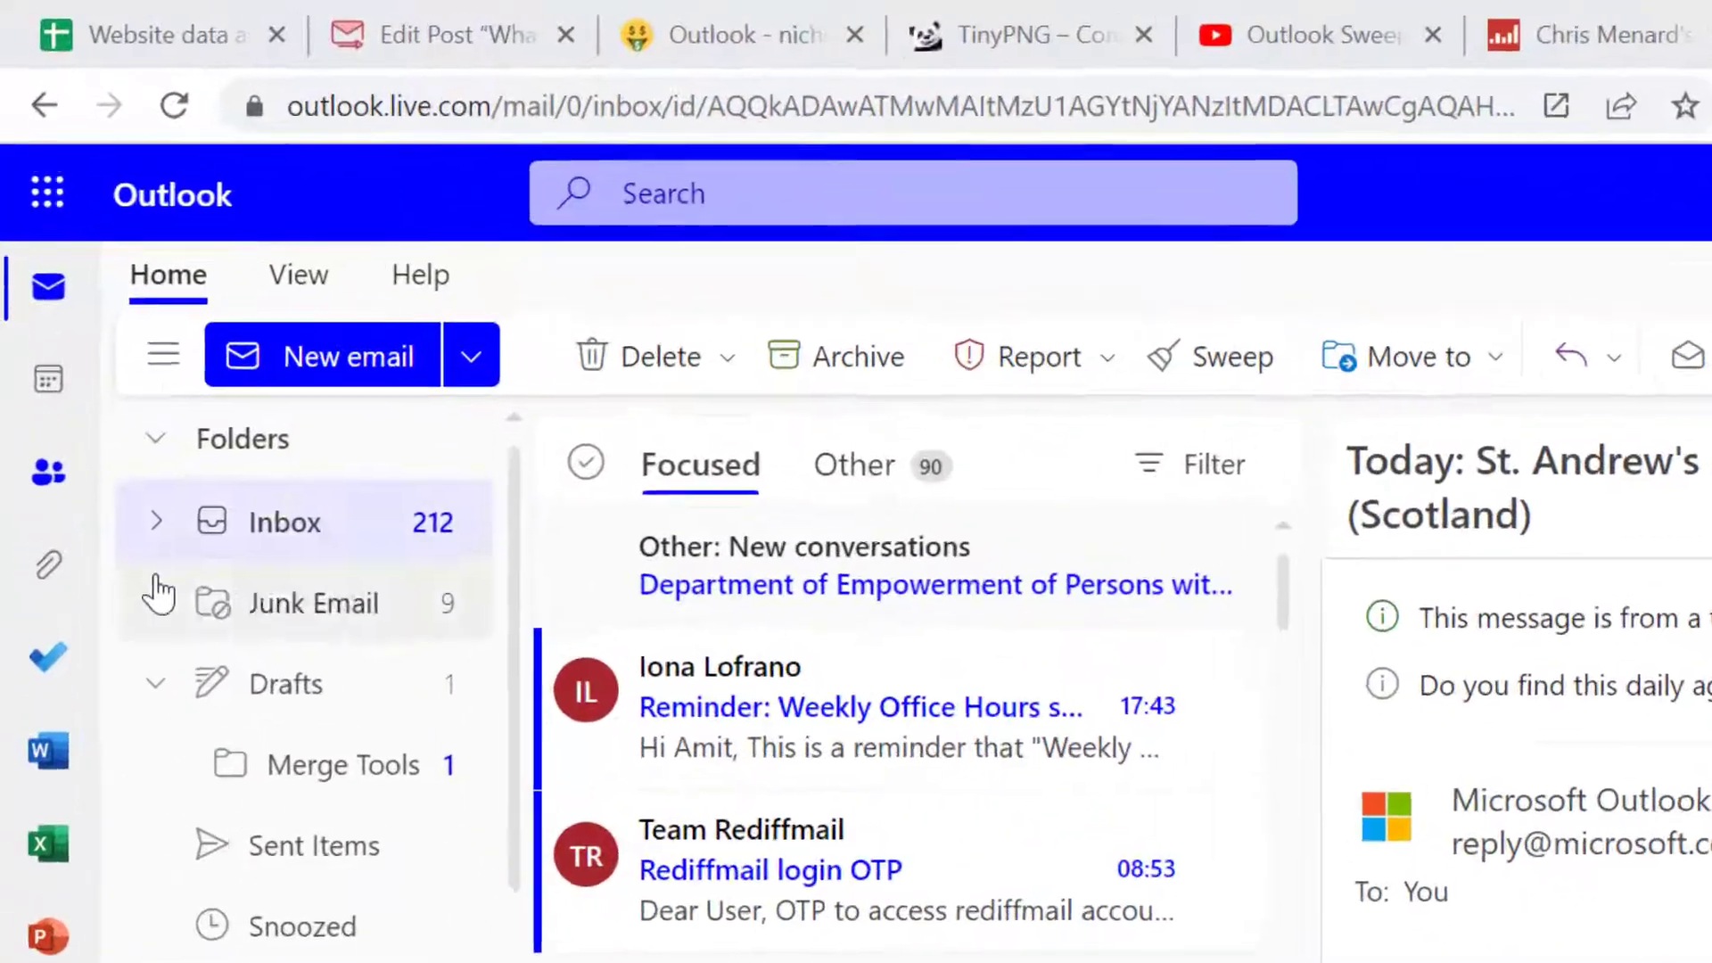
Open the Sweep options for the Microsoft Outlook Calendar message about St. Andrew's Day in the Inbox
left_click(287, 542)
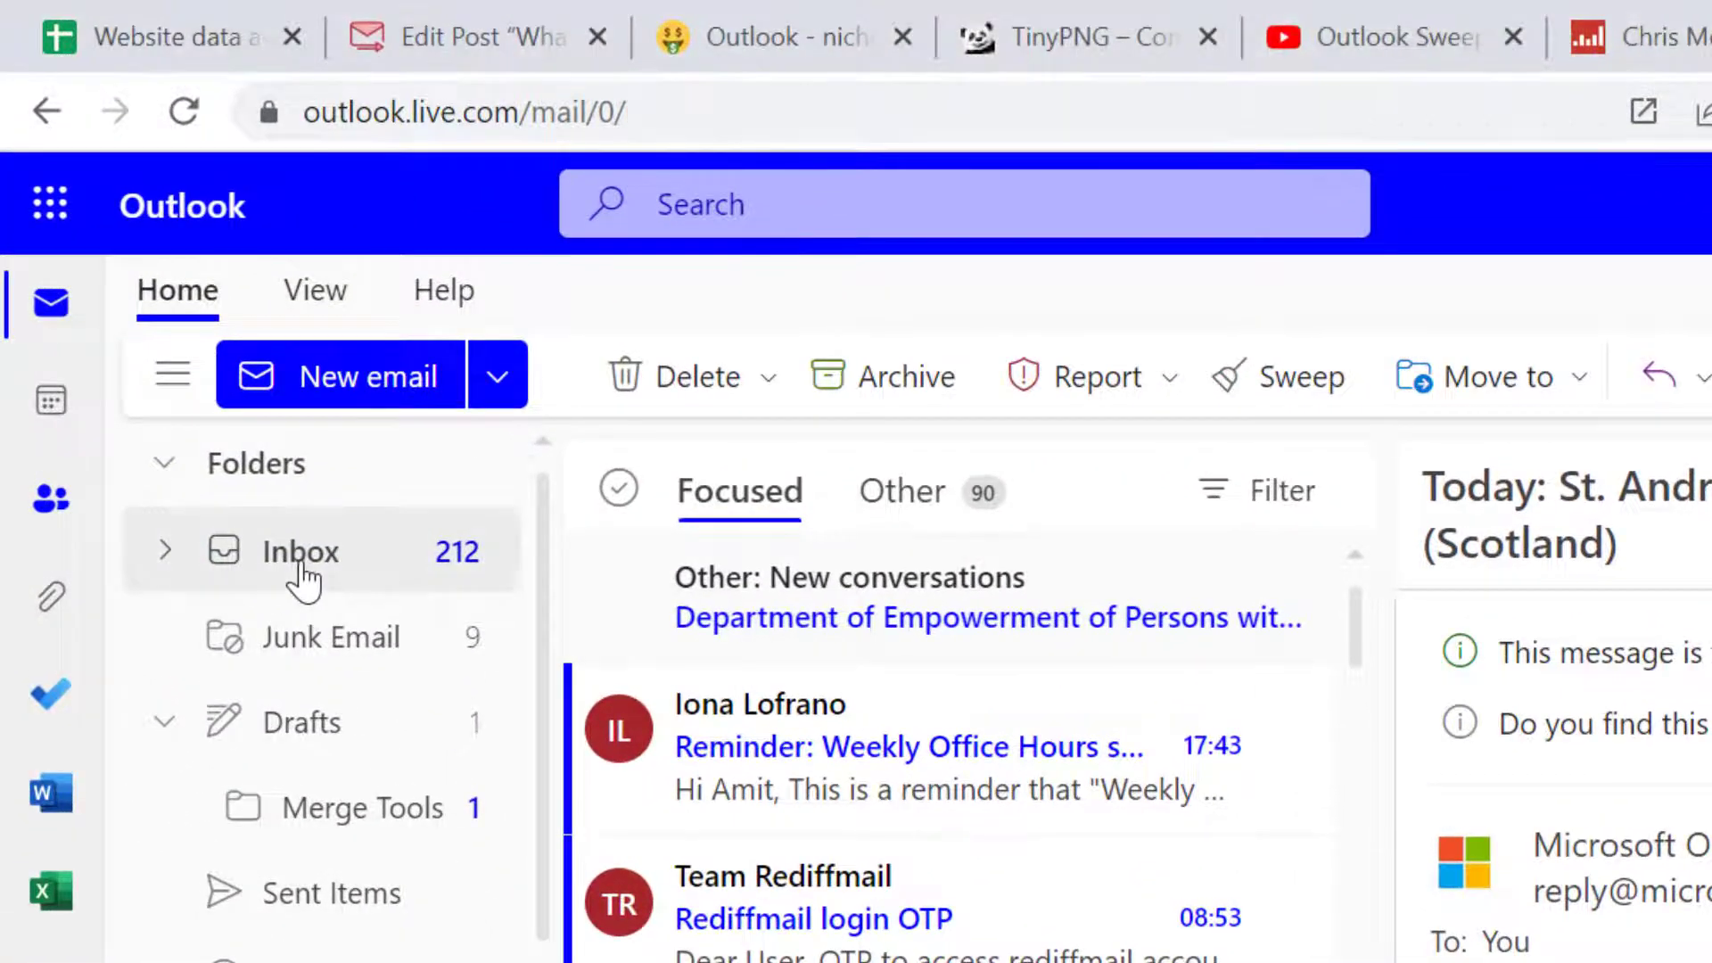
scroll(1080, 856, "down", 3)
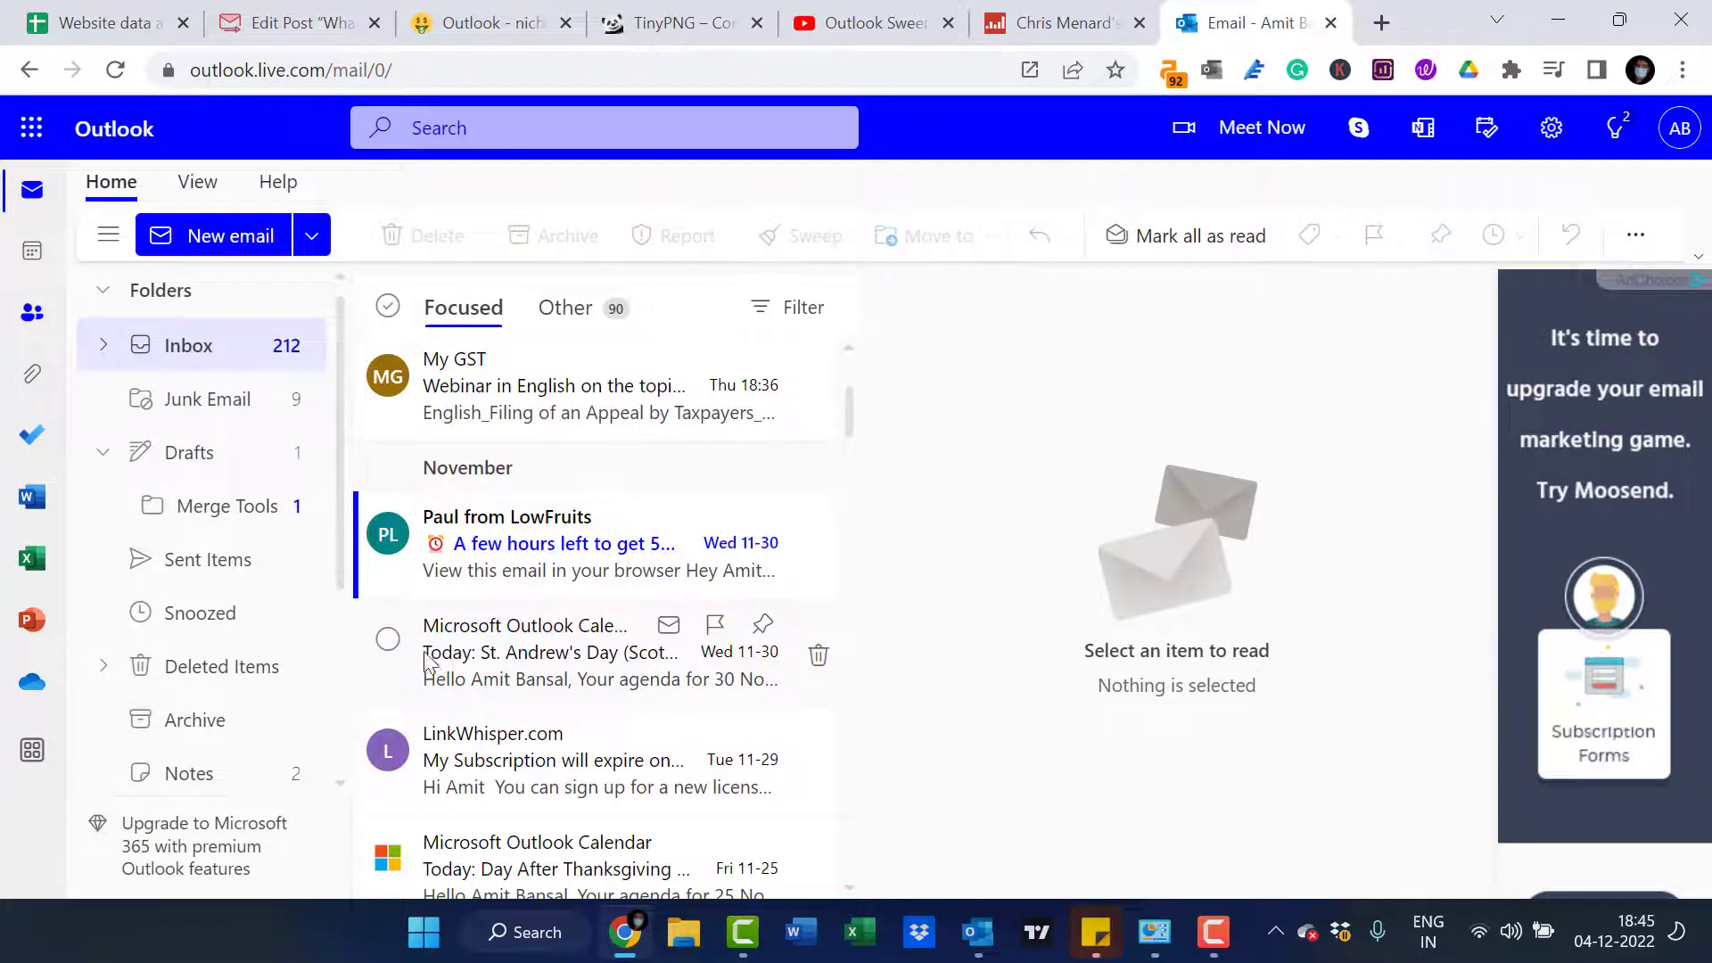
left_click(530, 649)
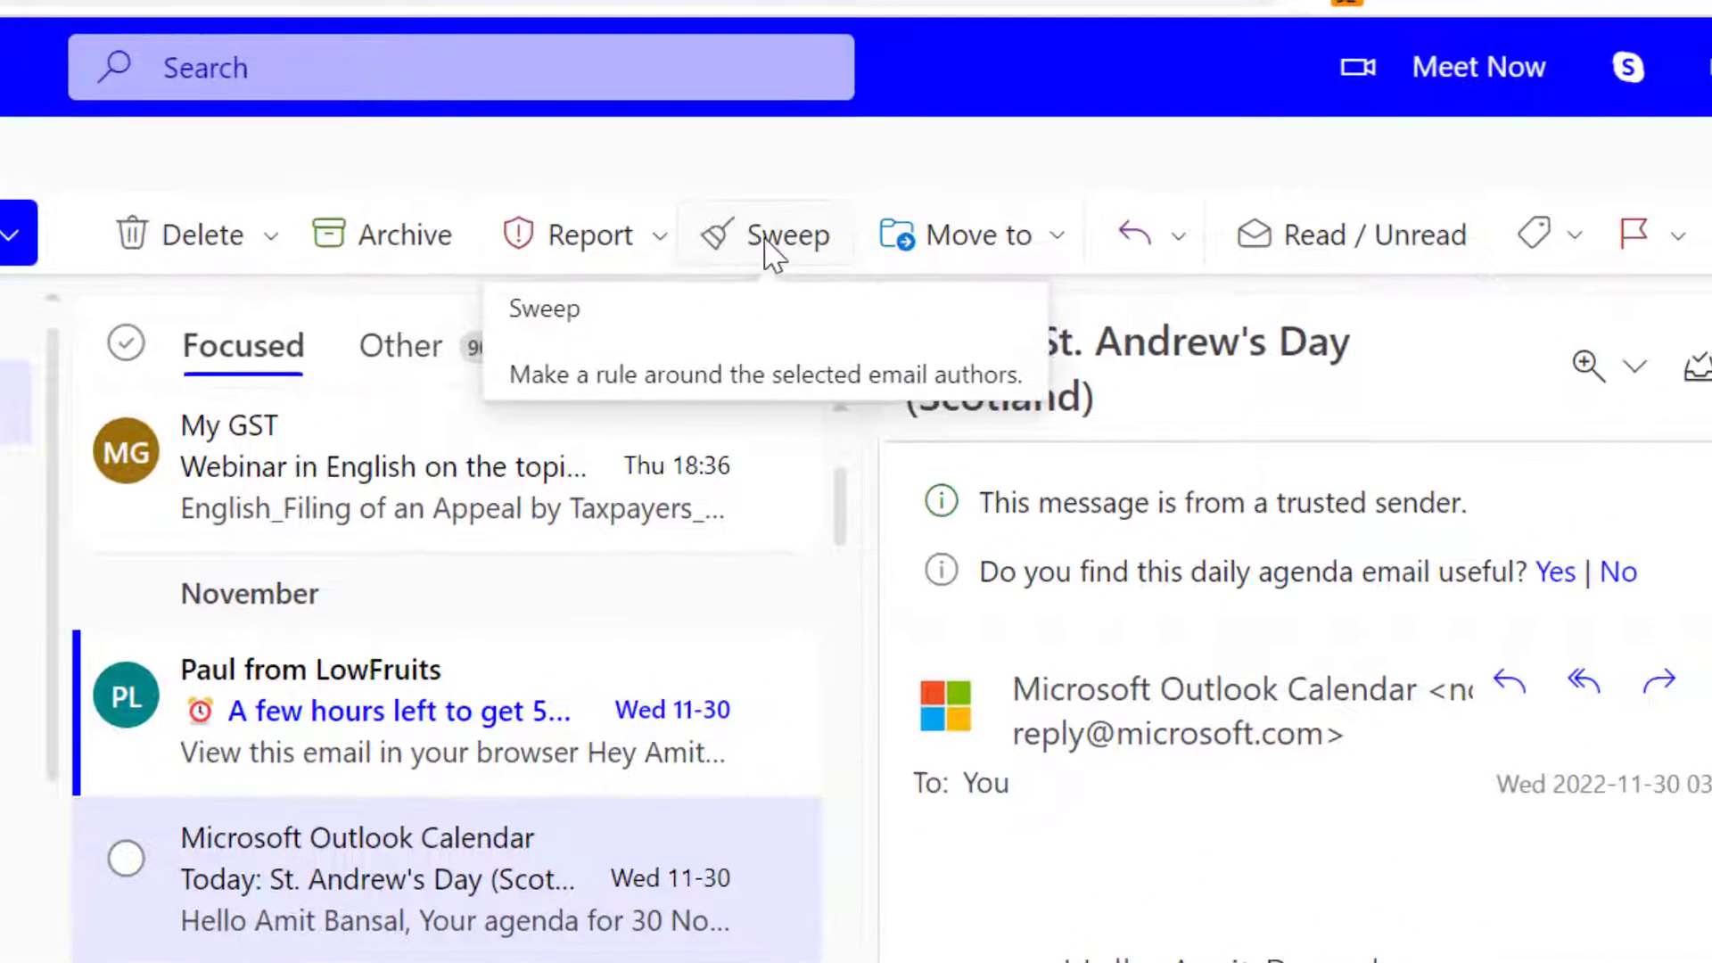
left_click(769, 254)
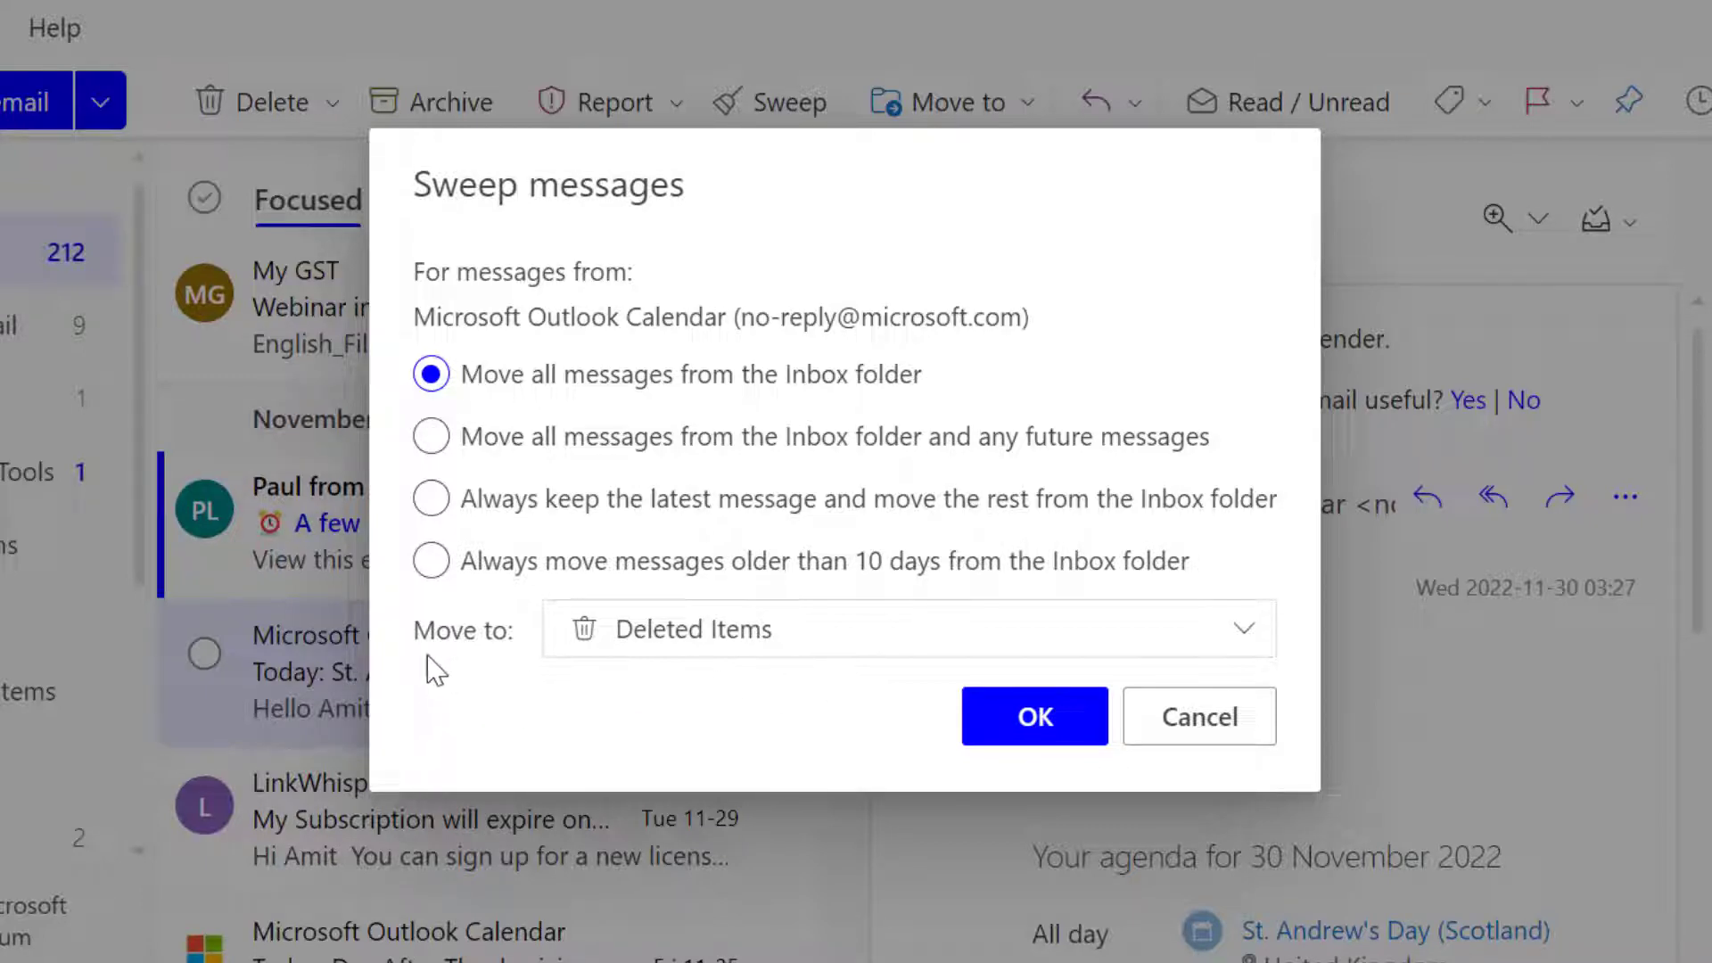
Try to create a new folder named "Outlook Calendar" as the destination for the swept messages
left_click(842, 640)
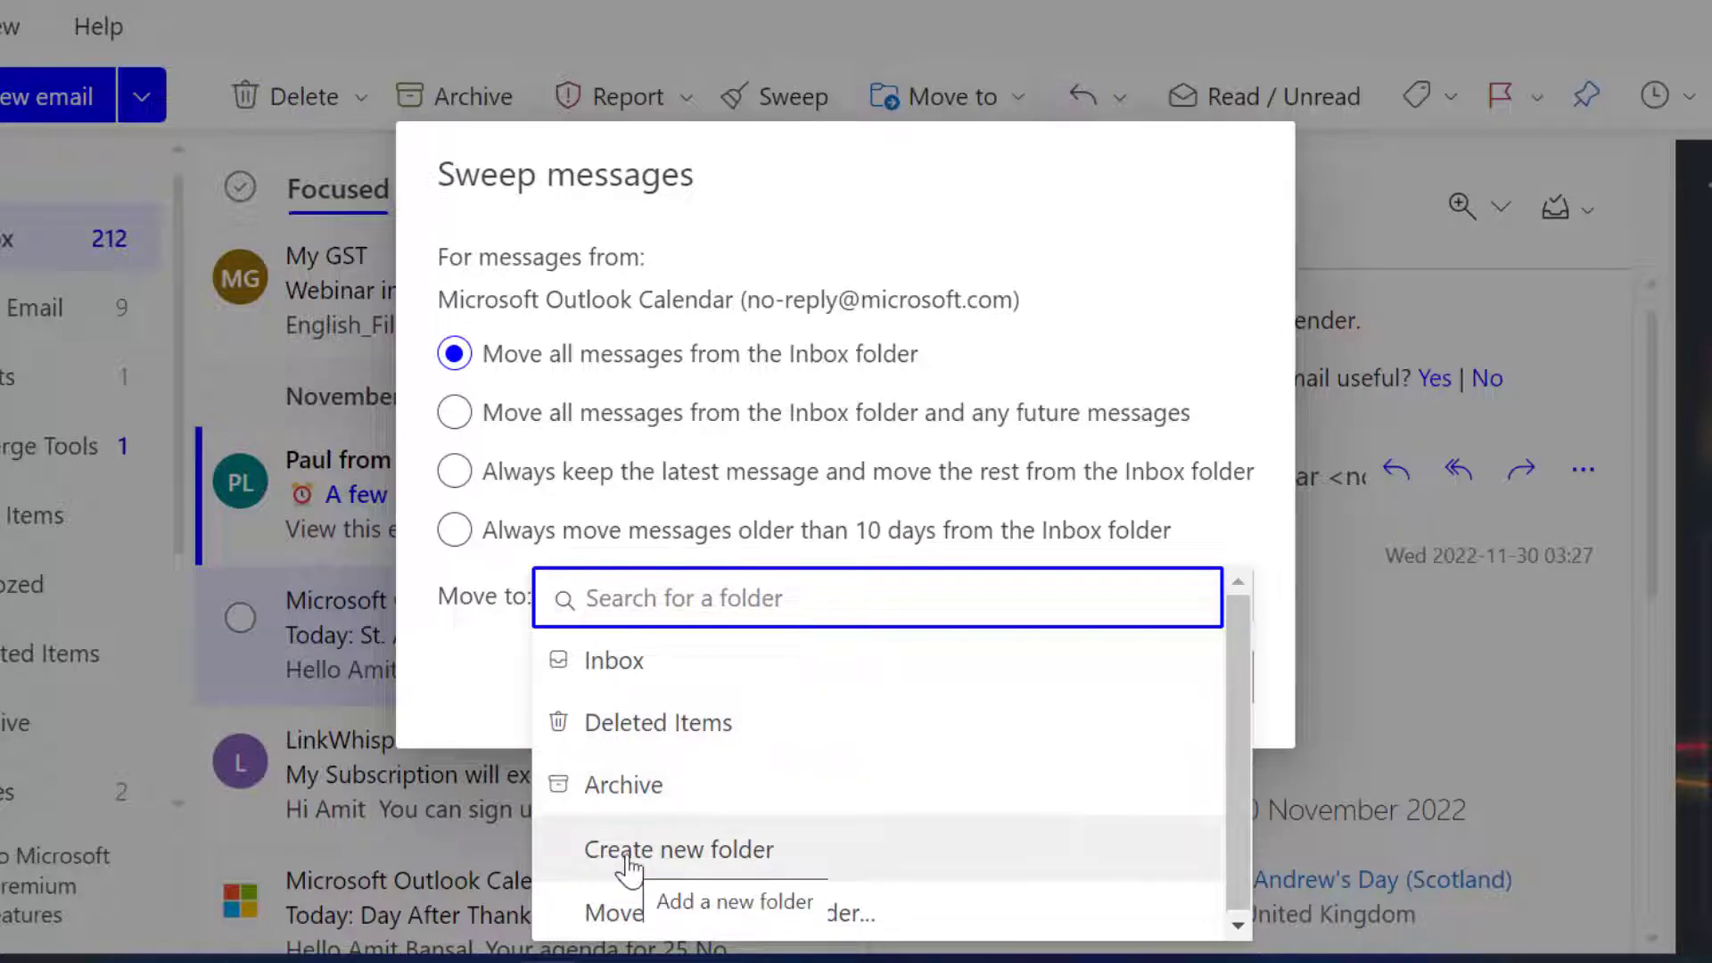
left_click(796, 856)
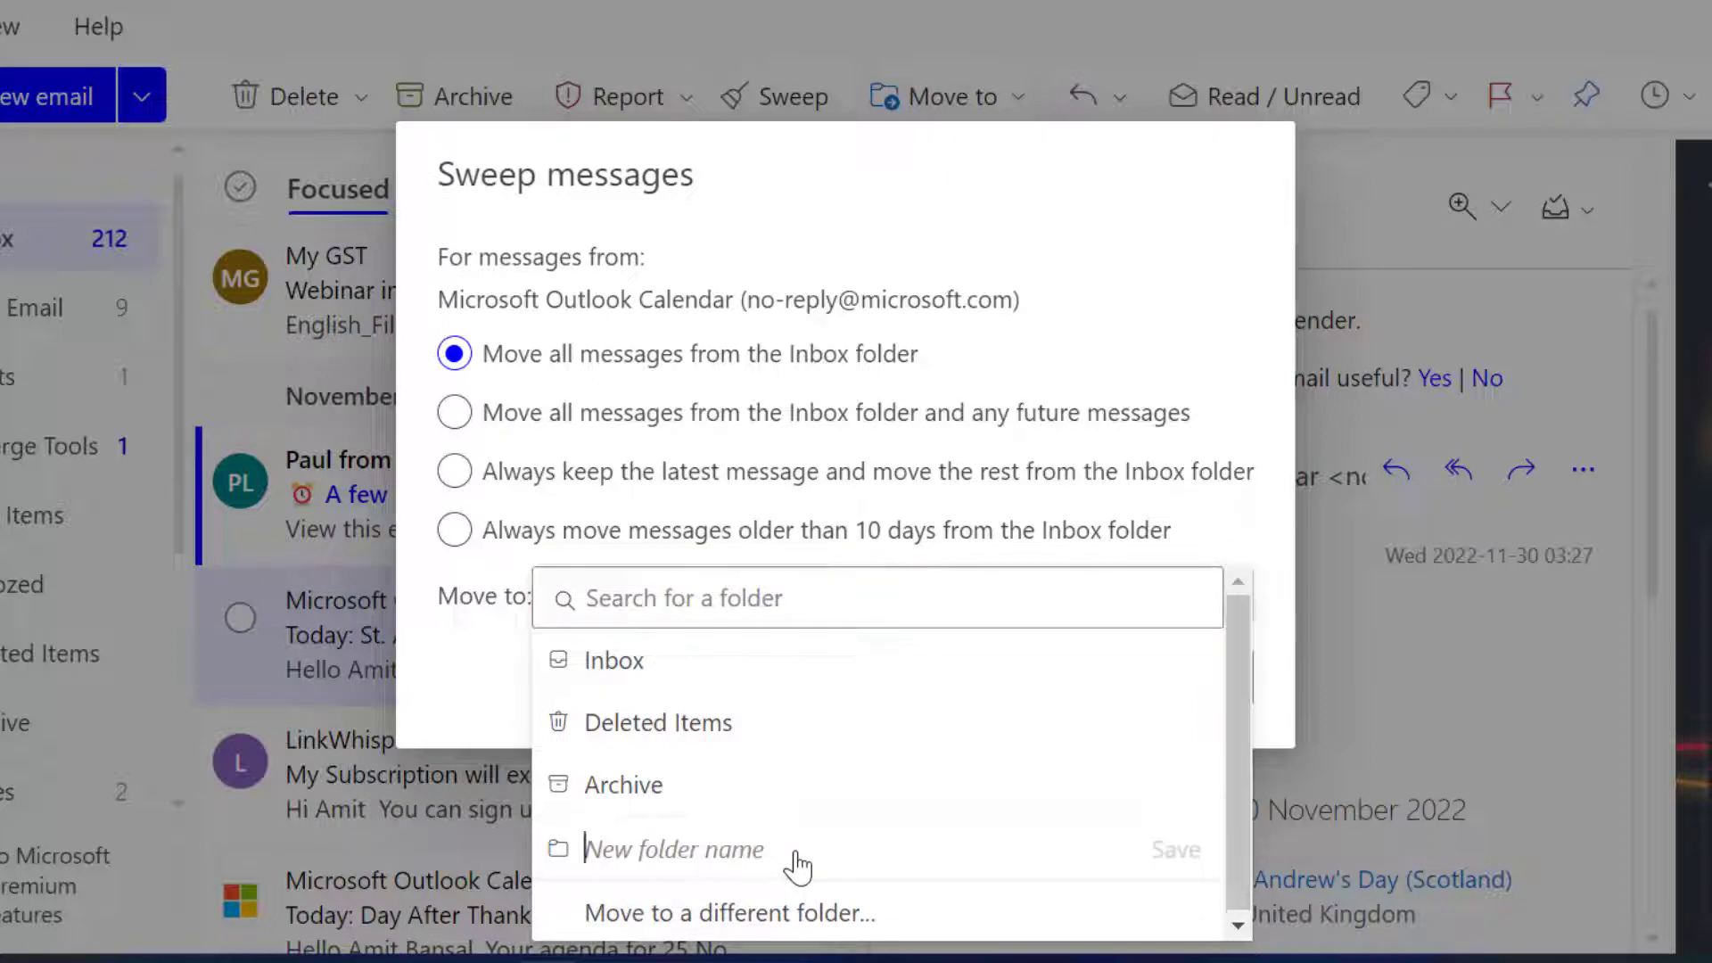
type("O")
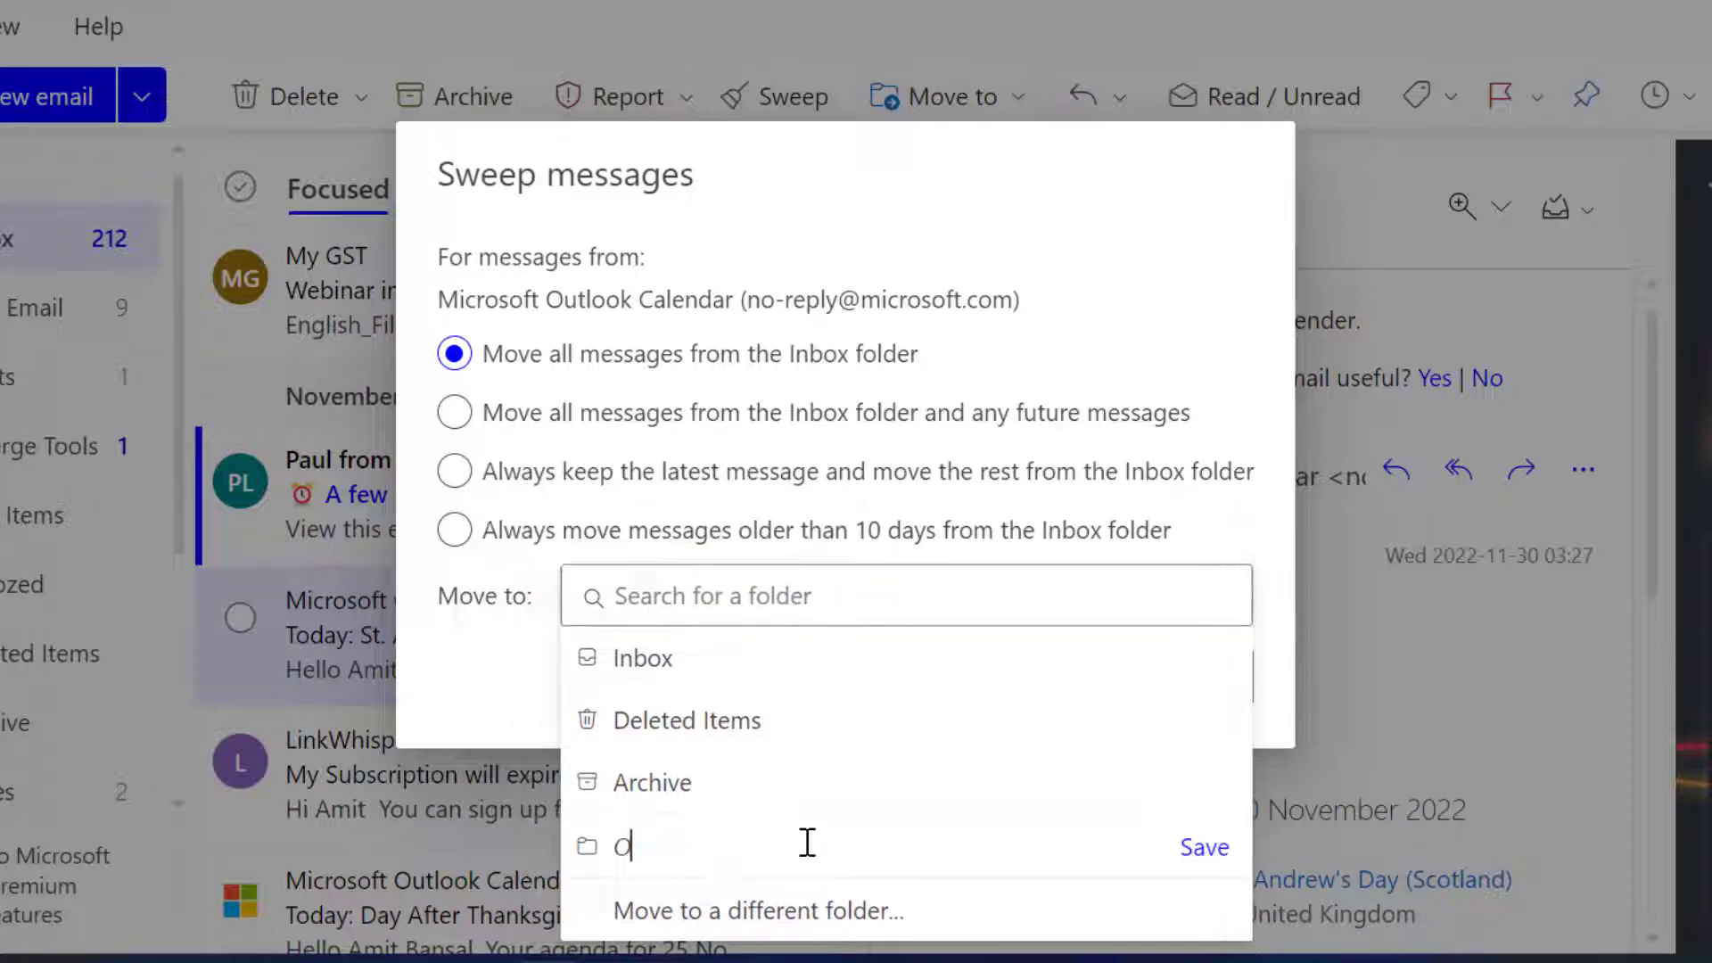
type("utlook Calendar")
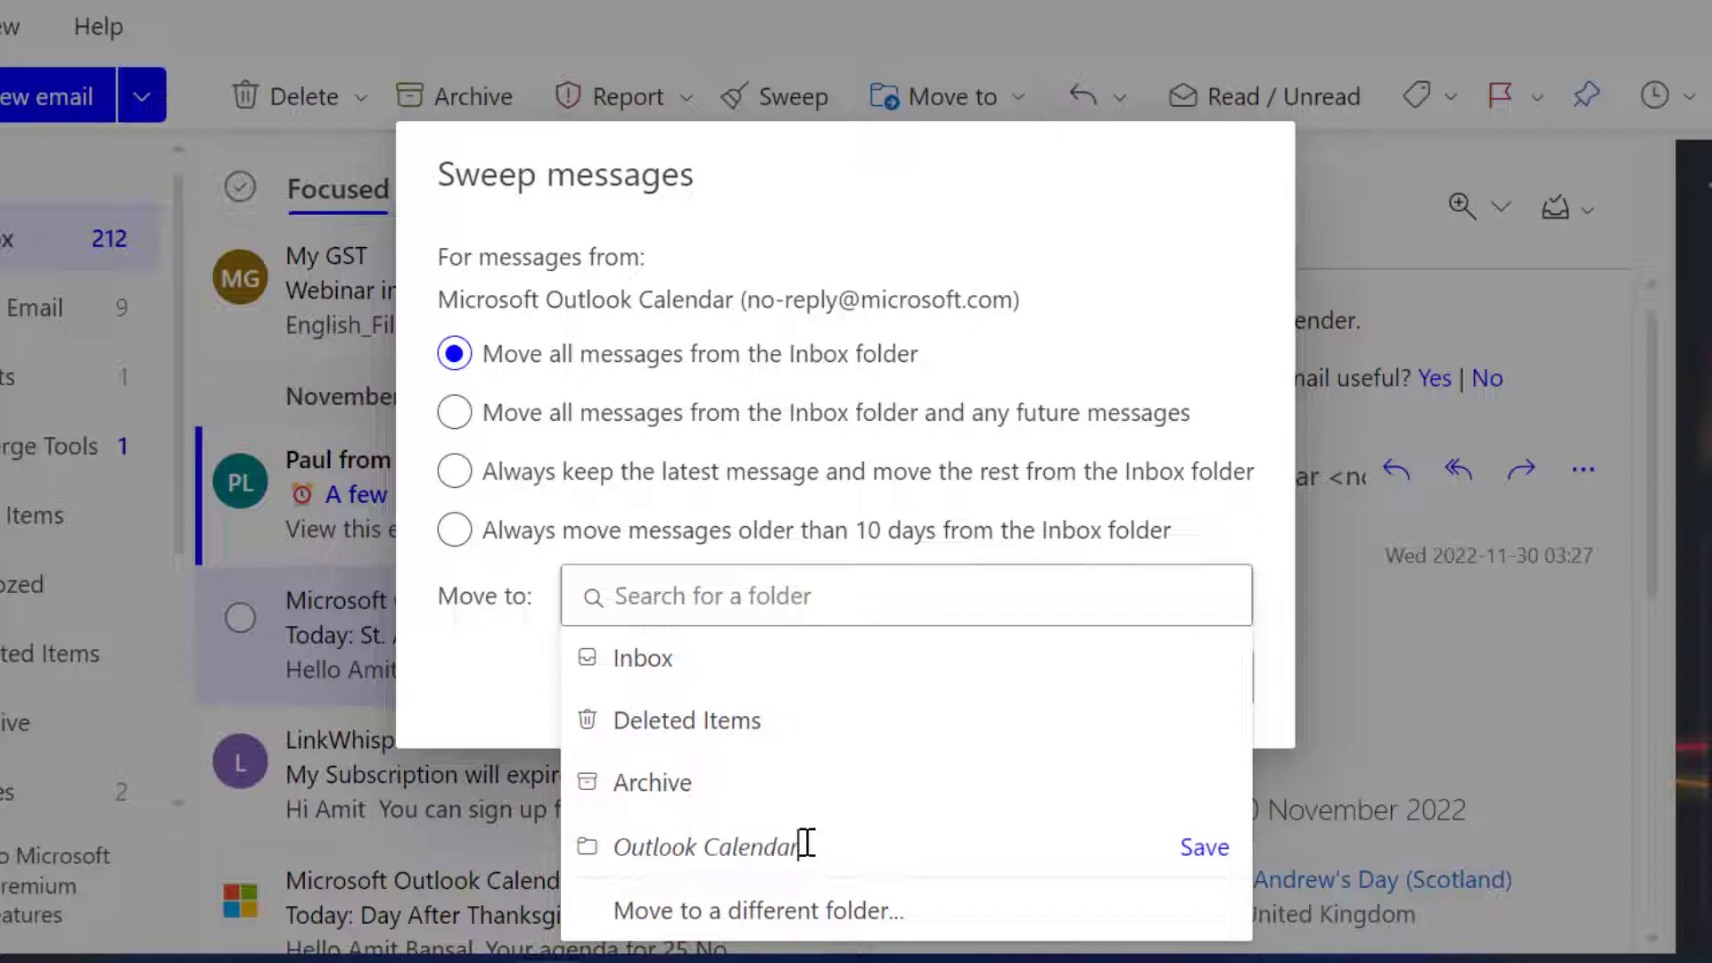
left_click(1204, 848)
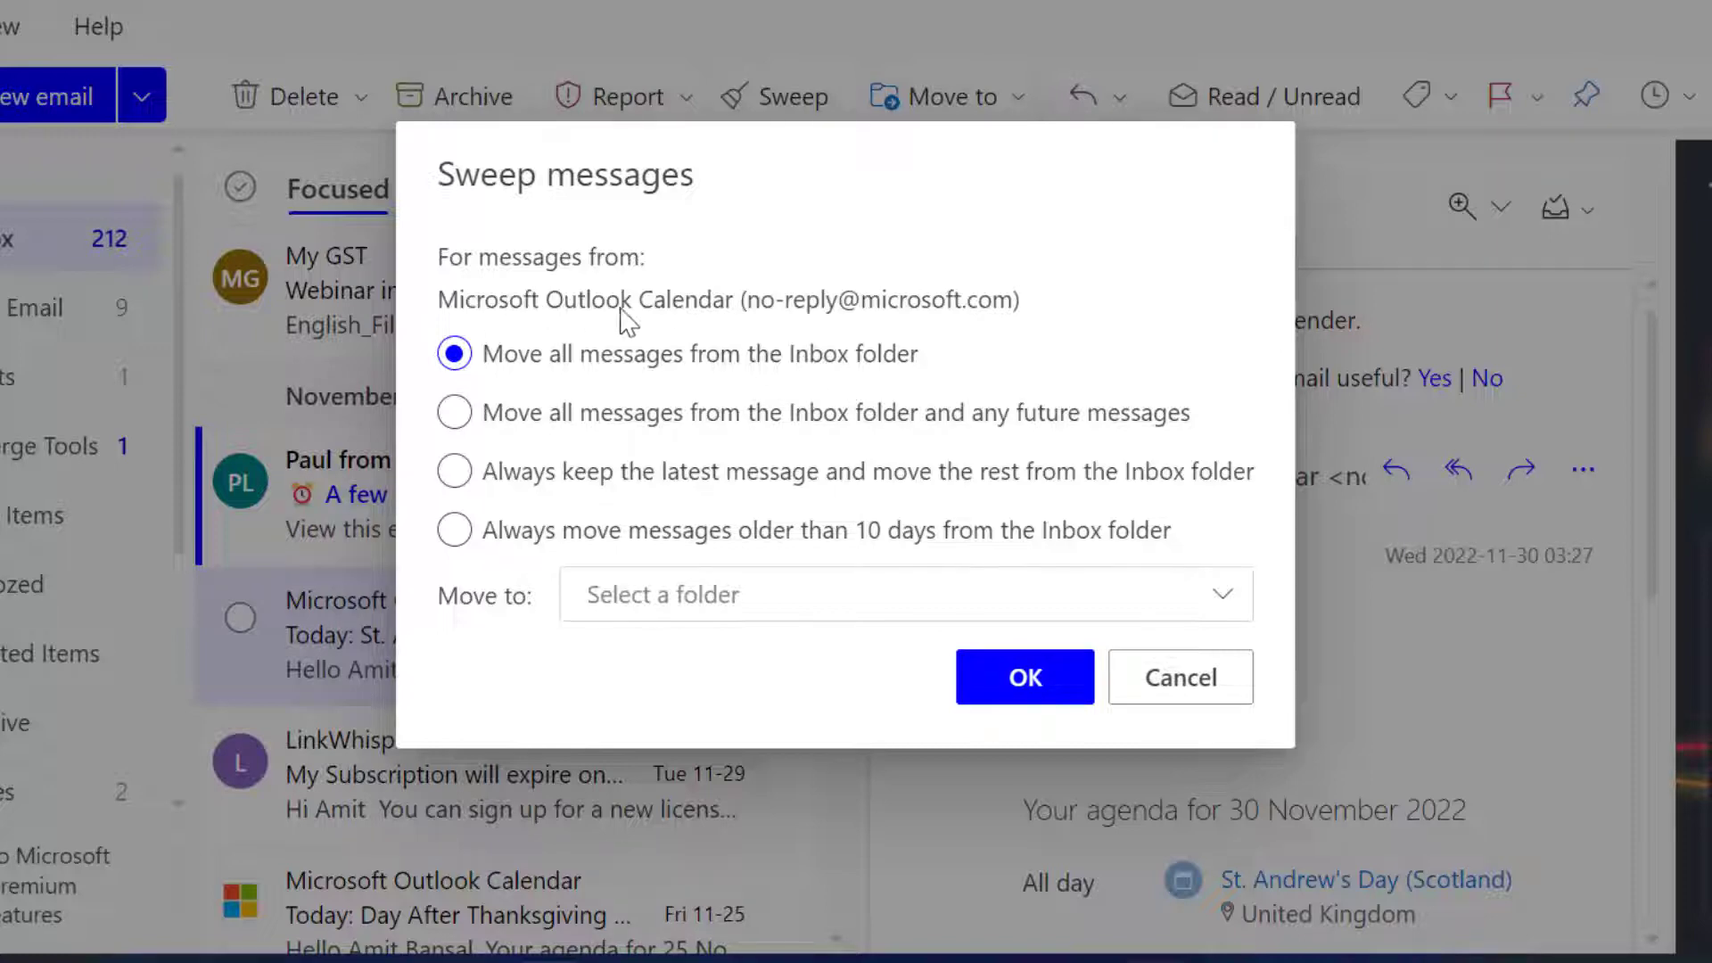
left_click(778, 595)
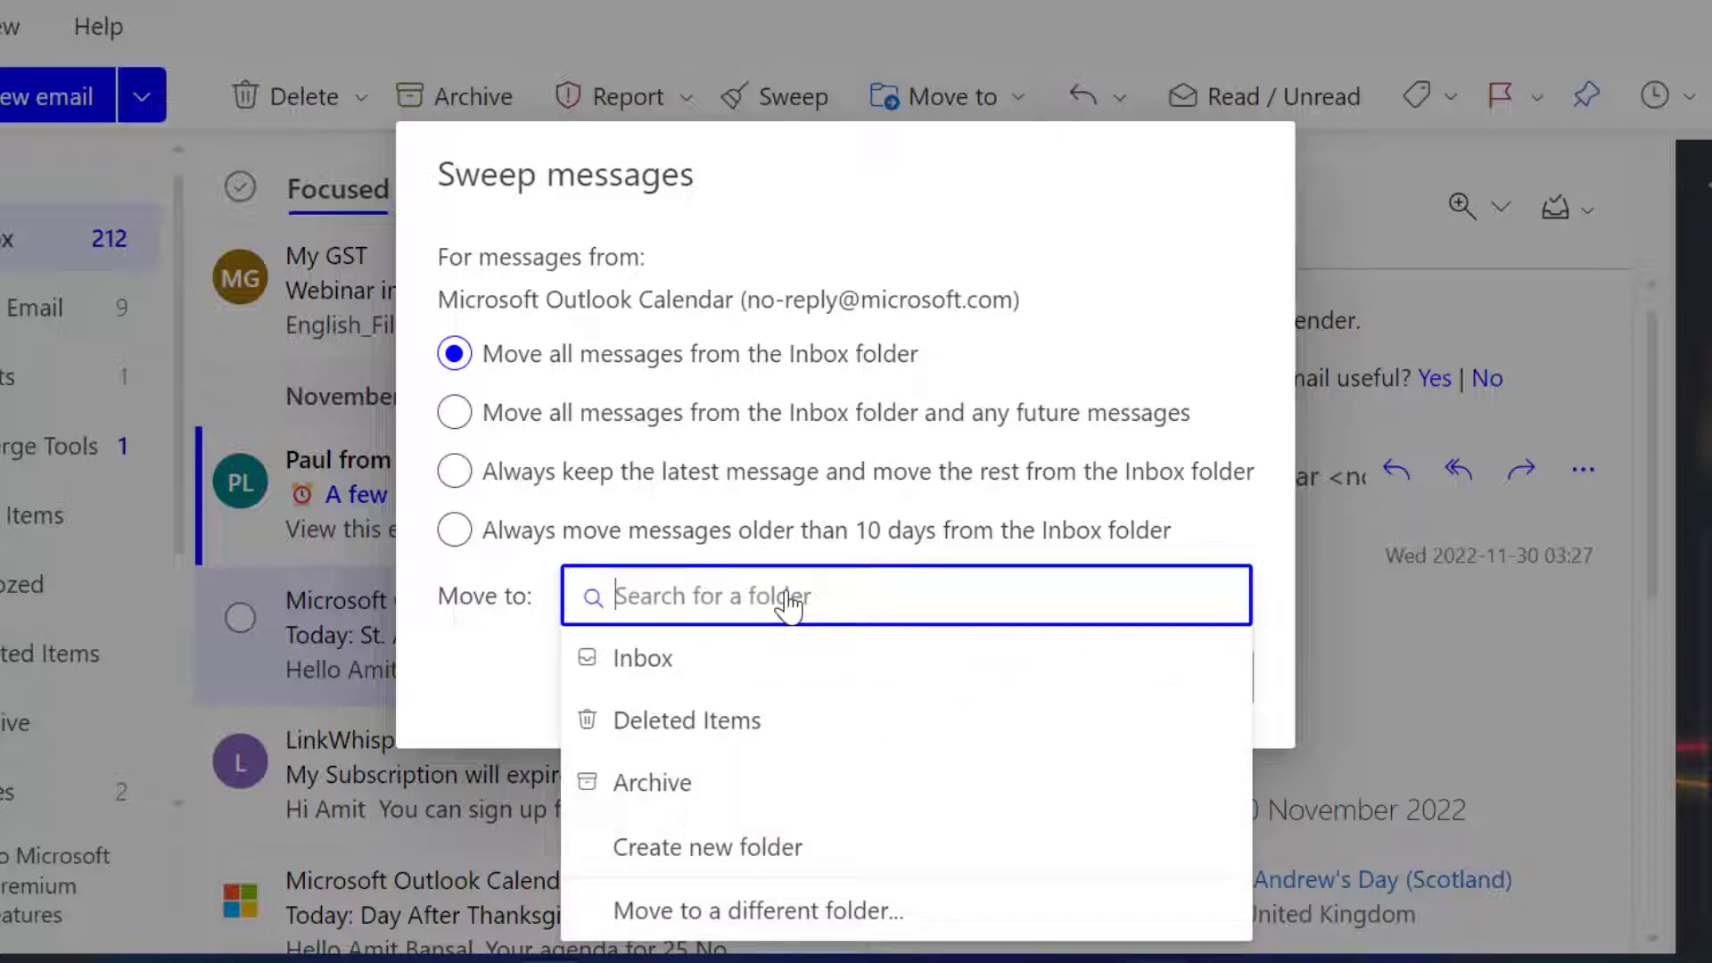
Sweep all Inbox and future messages from this sender into a new folder named with the account owner's first name plus "Calendar"
left_click(455, 415)
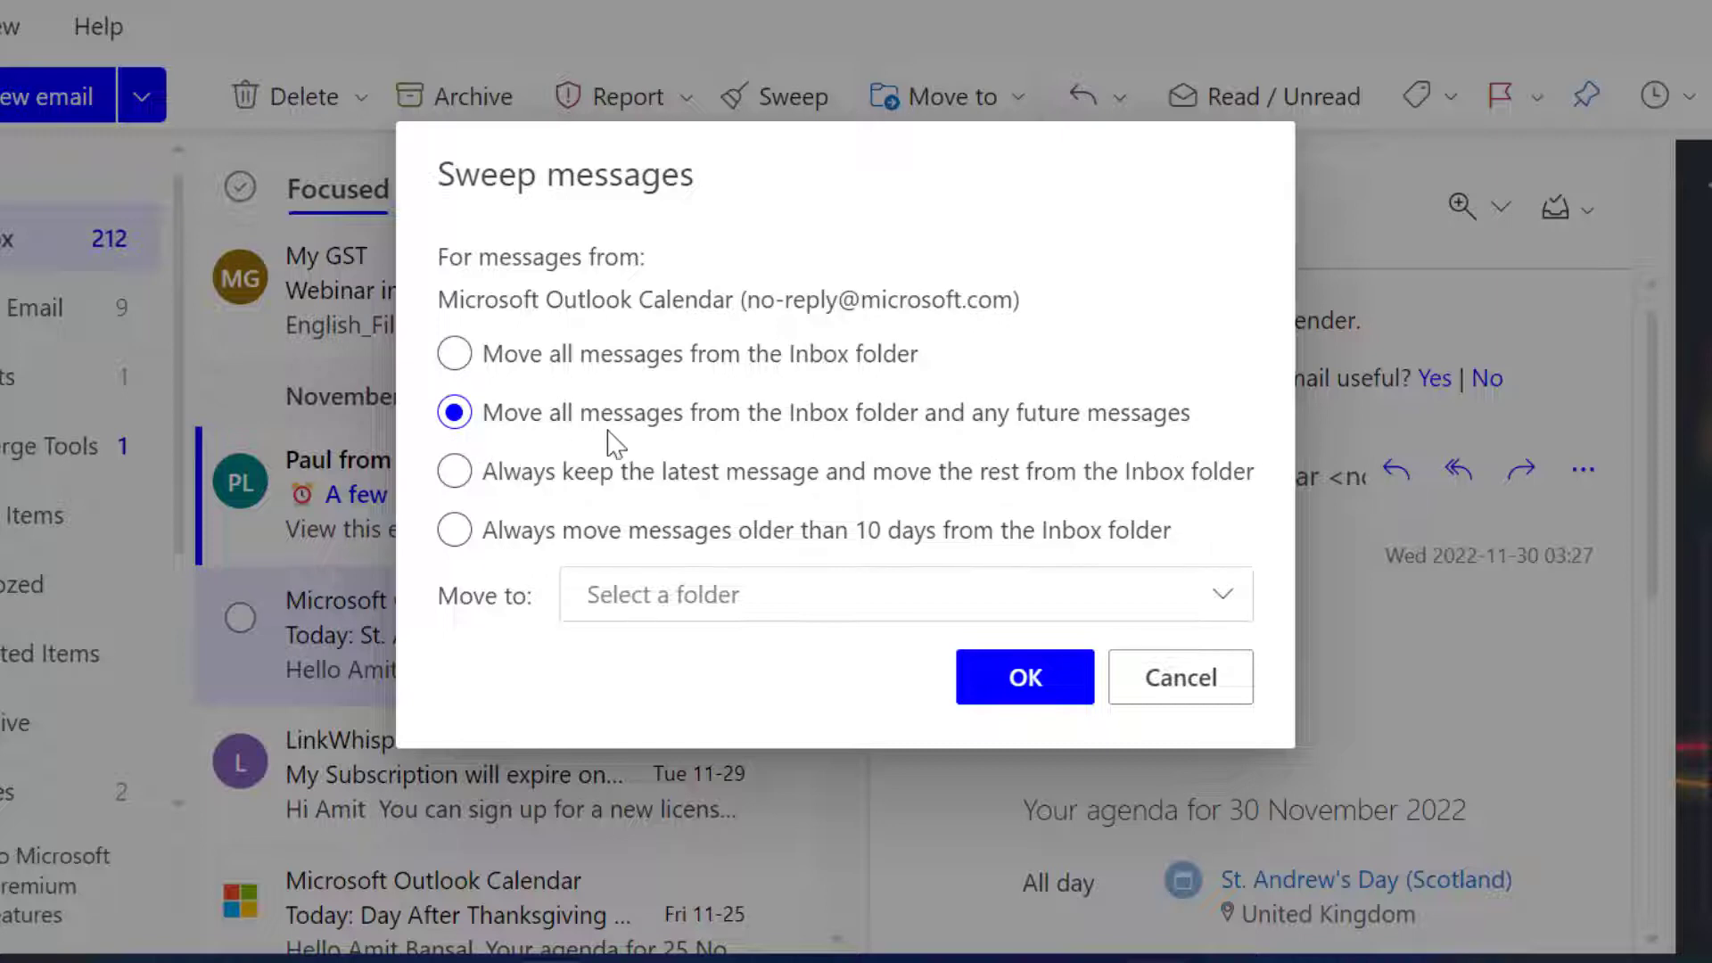
left_click(753, 614)
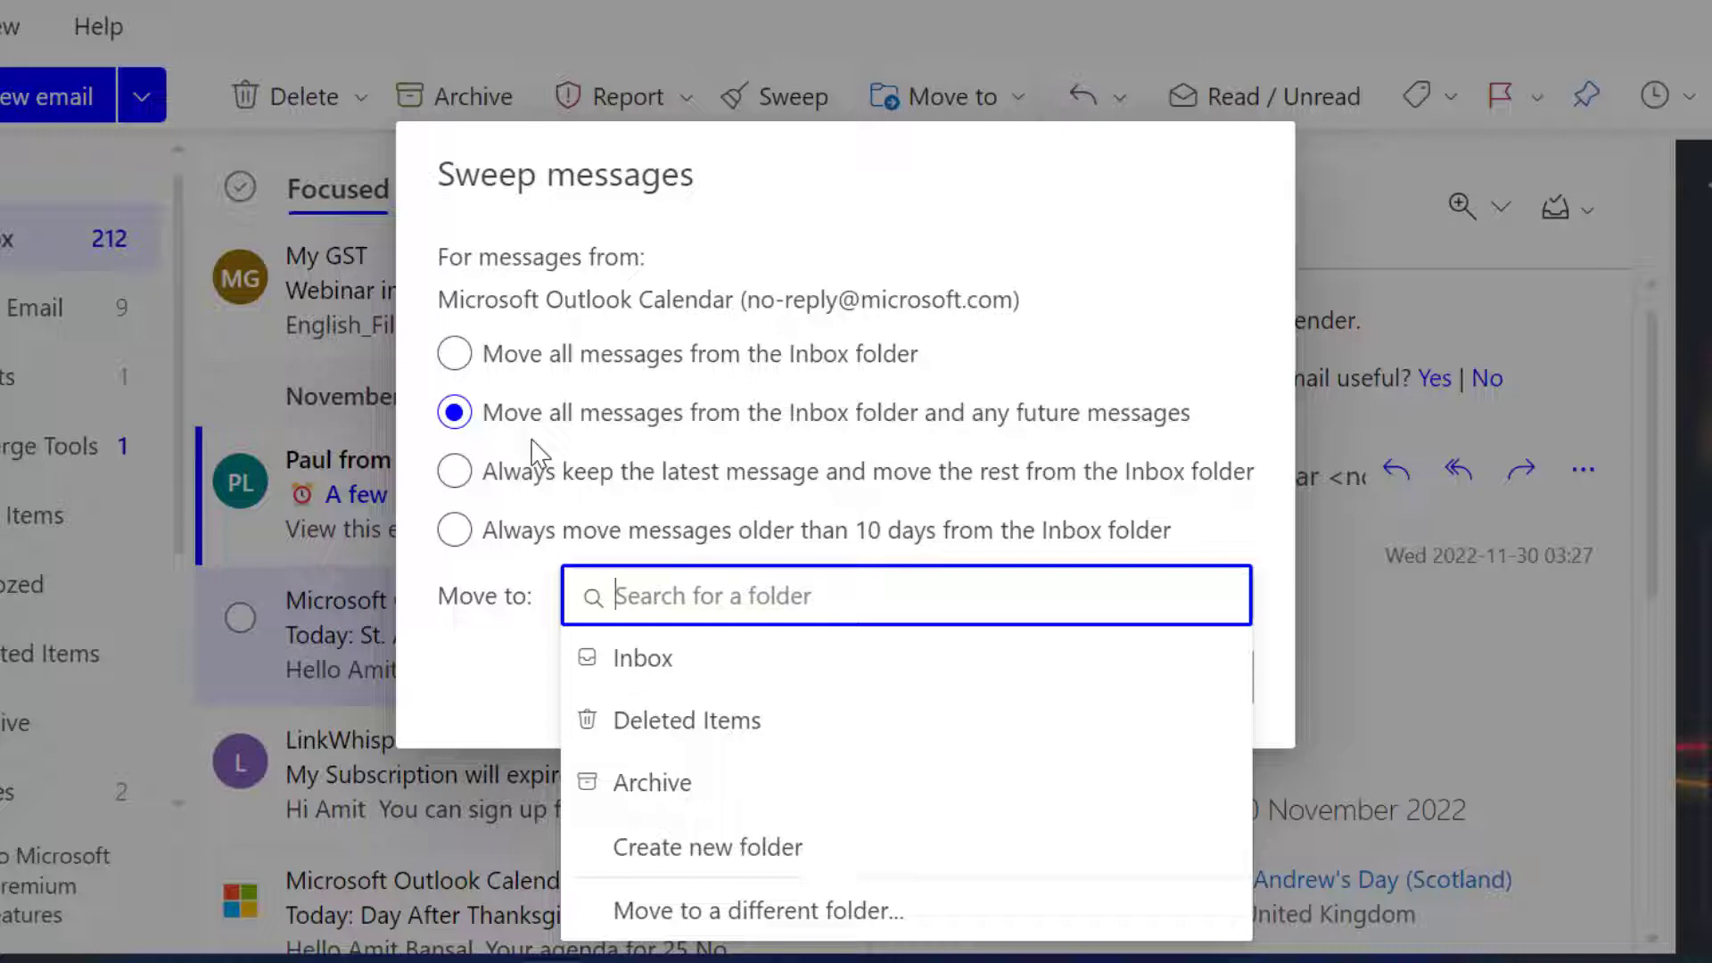
left_click(707, 847)
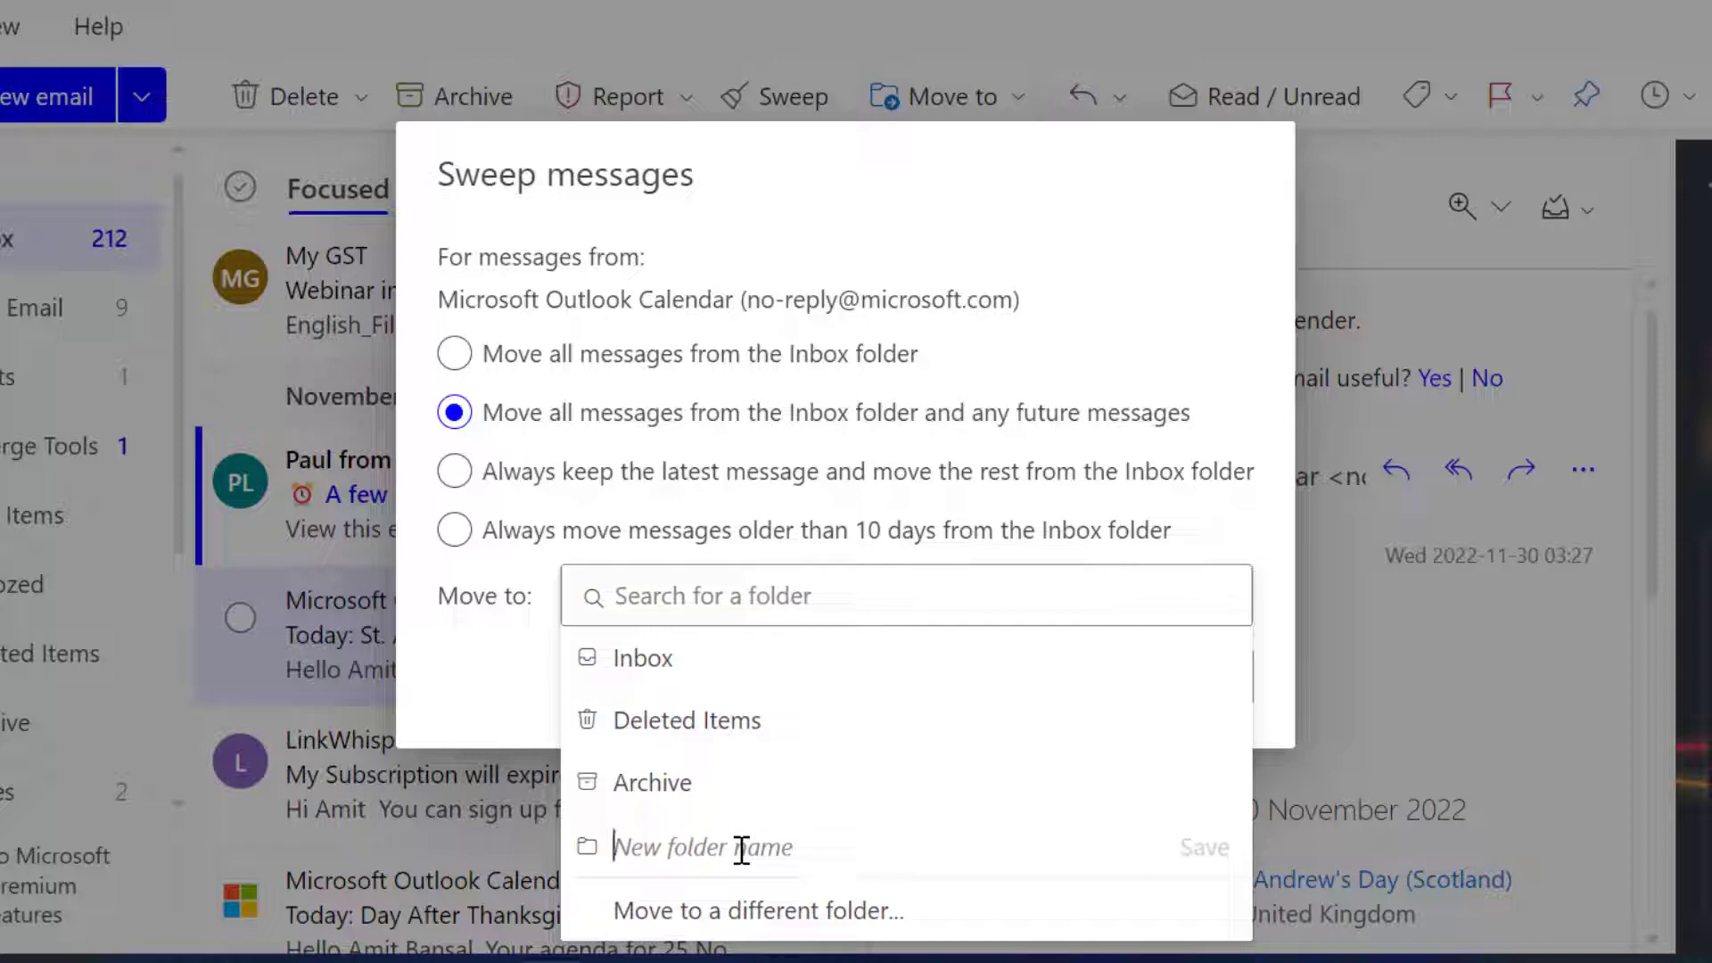
type("Amit ")
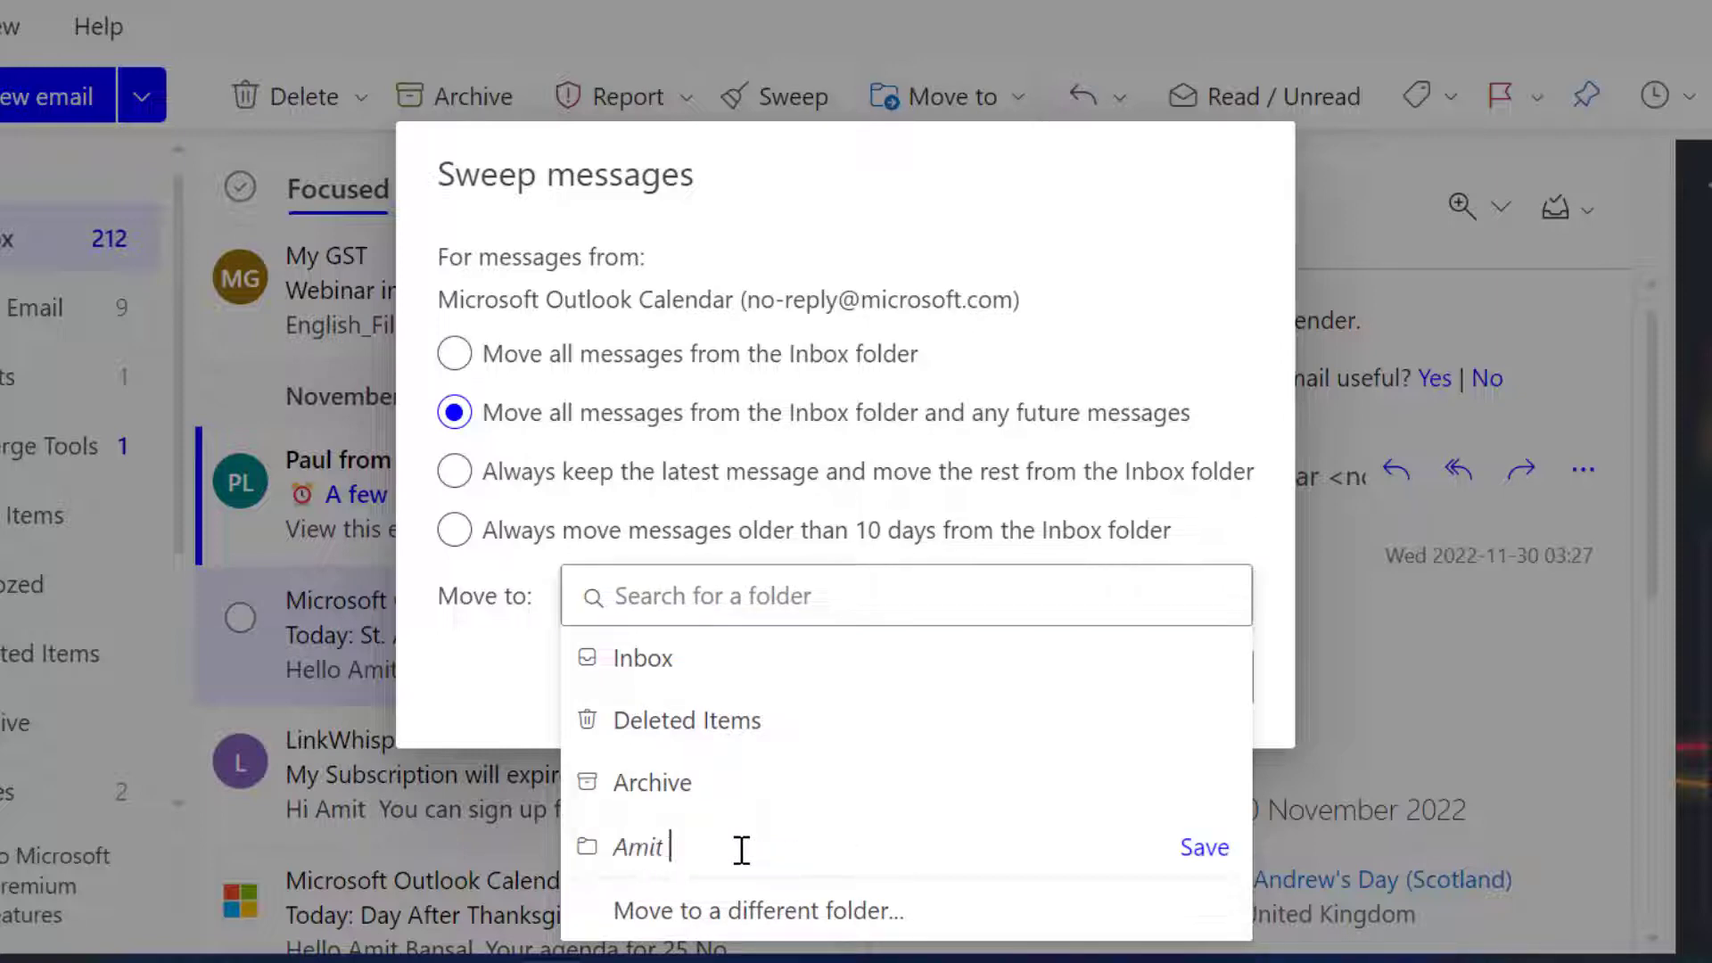
type("Calendar")
left_click(1205, 849)
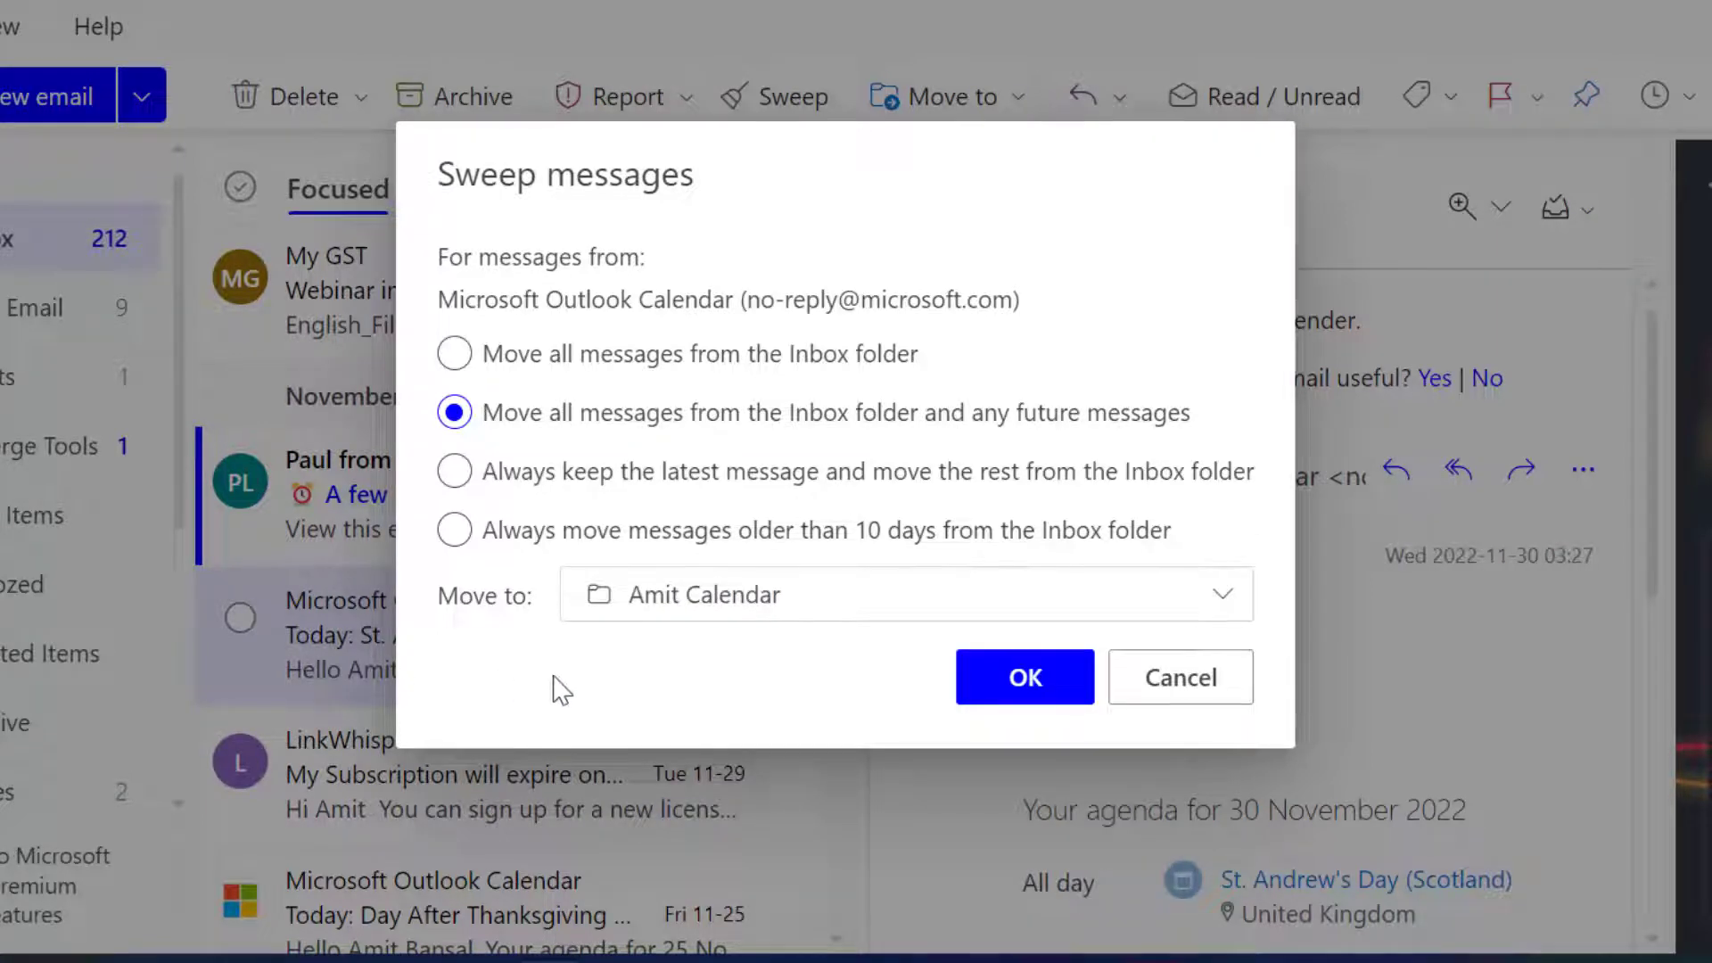
left_click(1026, 678)
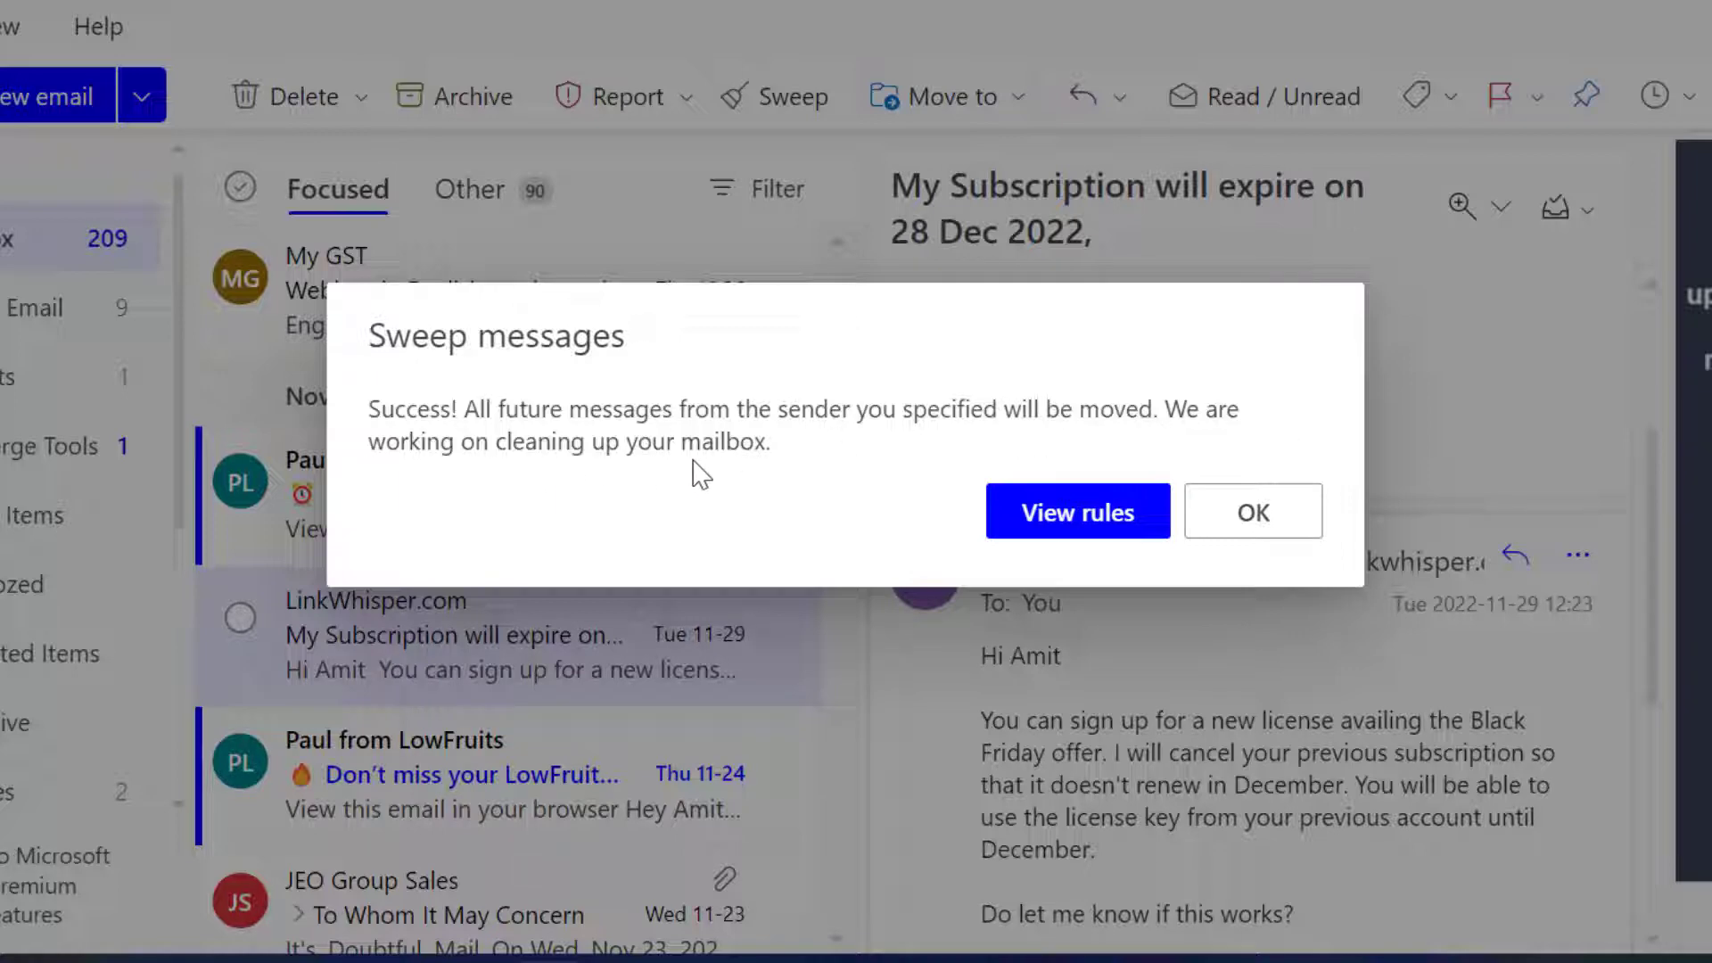
View the mail rules, run the "Messages from Microsoft Outlook Calendar" rule and close the settings
left_click(1052, 514)
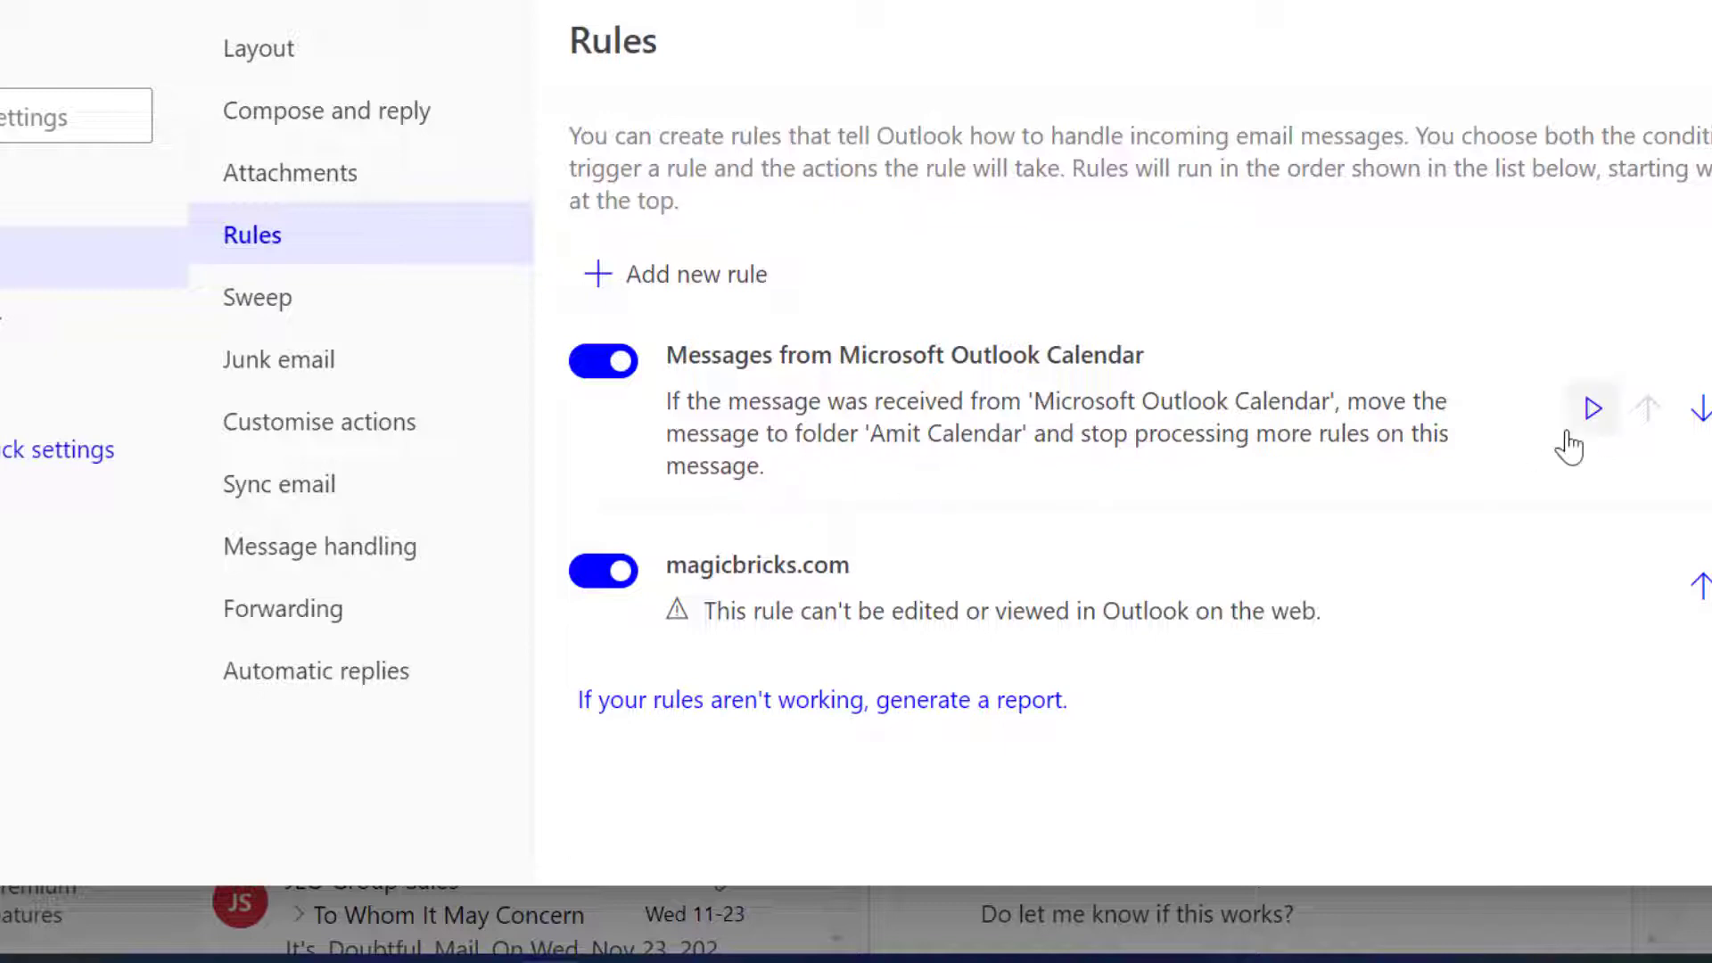
left_click(1590, 412)
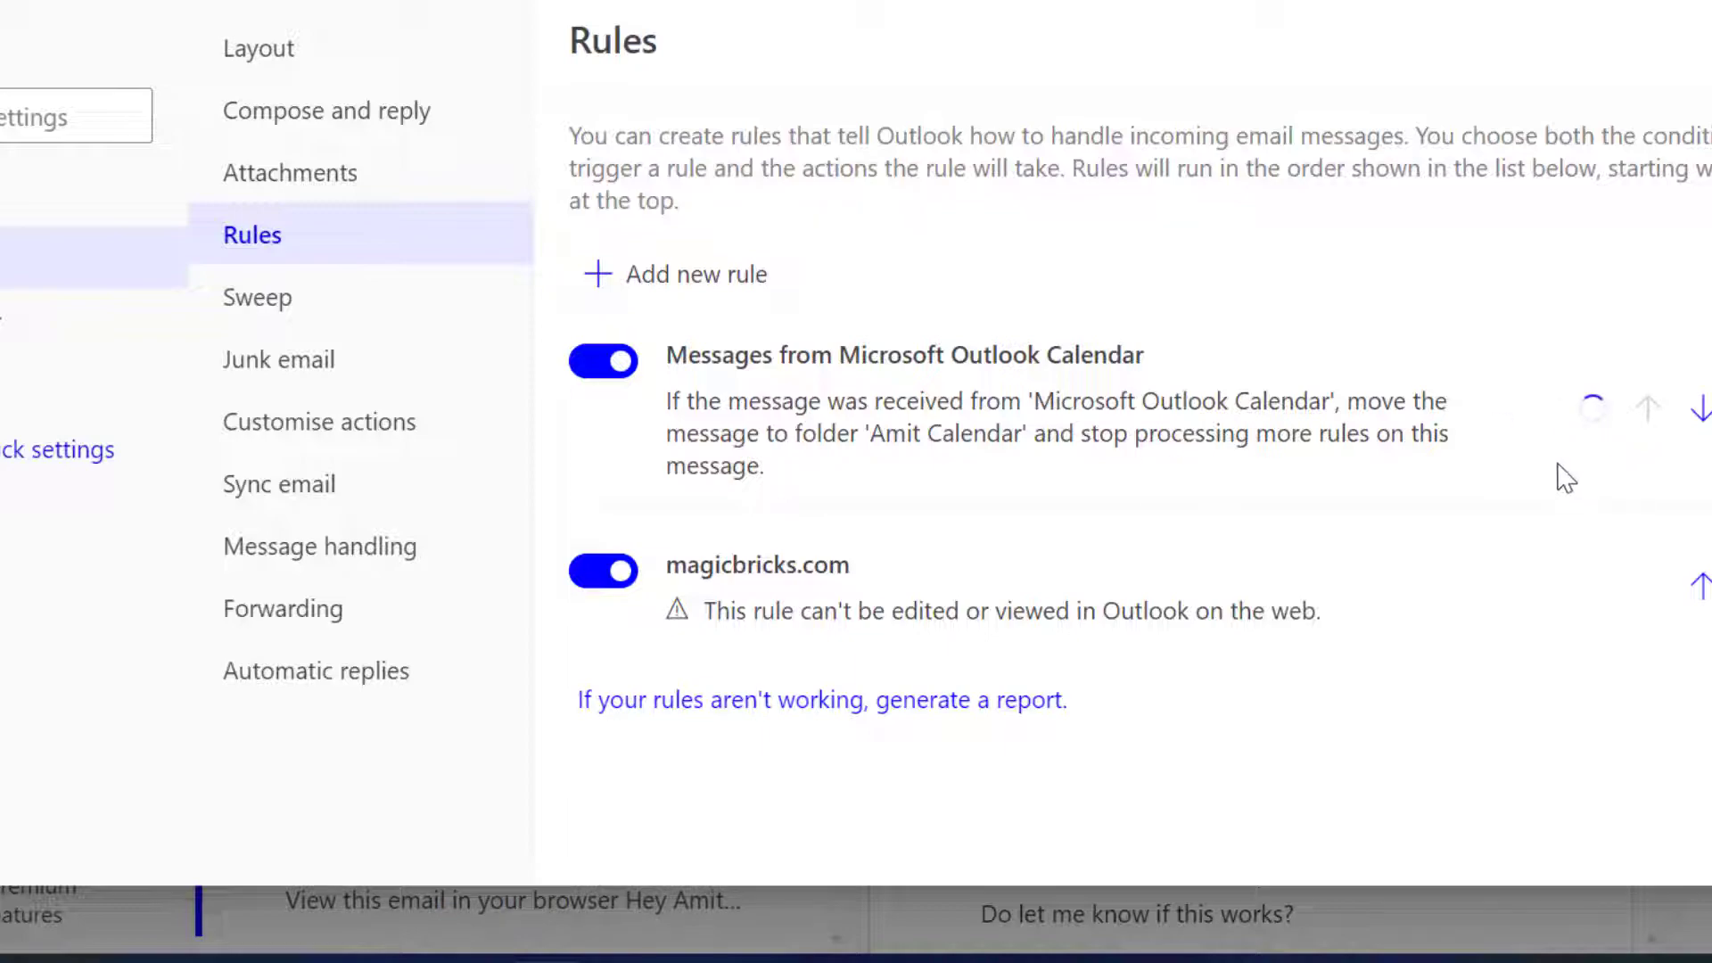
left_click(1711, 40)
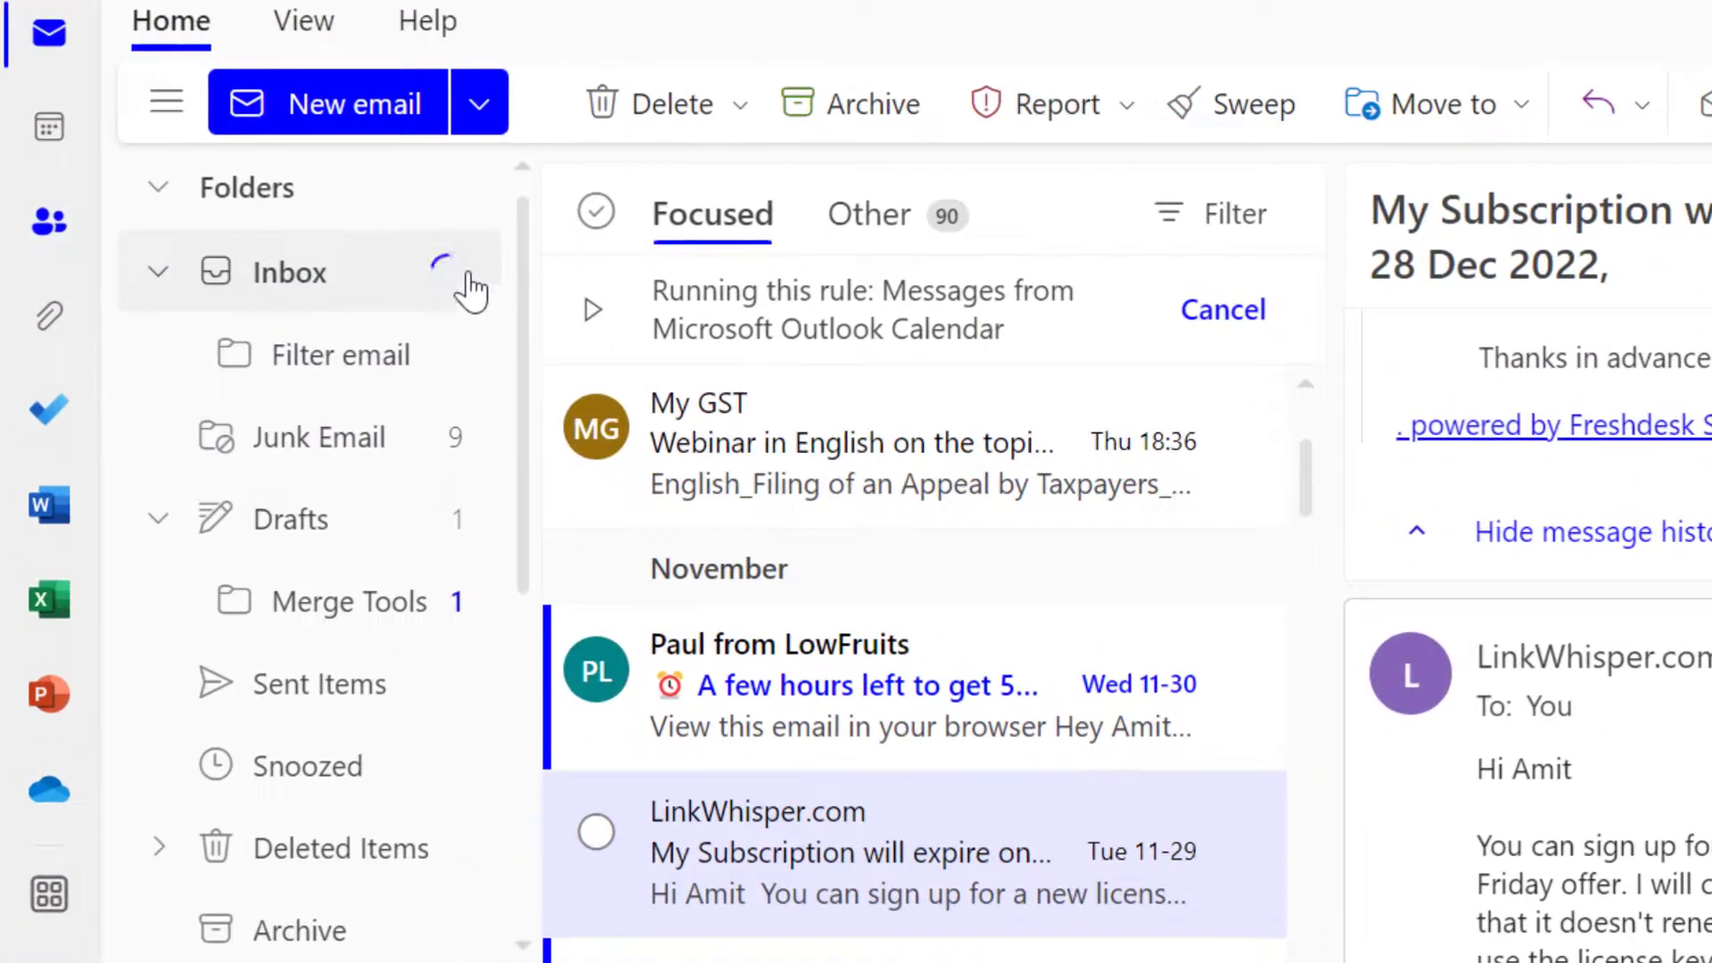
Open the new calendar folder and look through the messages moved into it
scroll(344, 669, "down", 5)
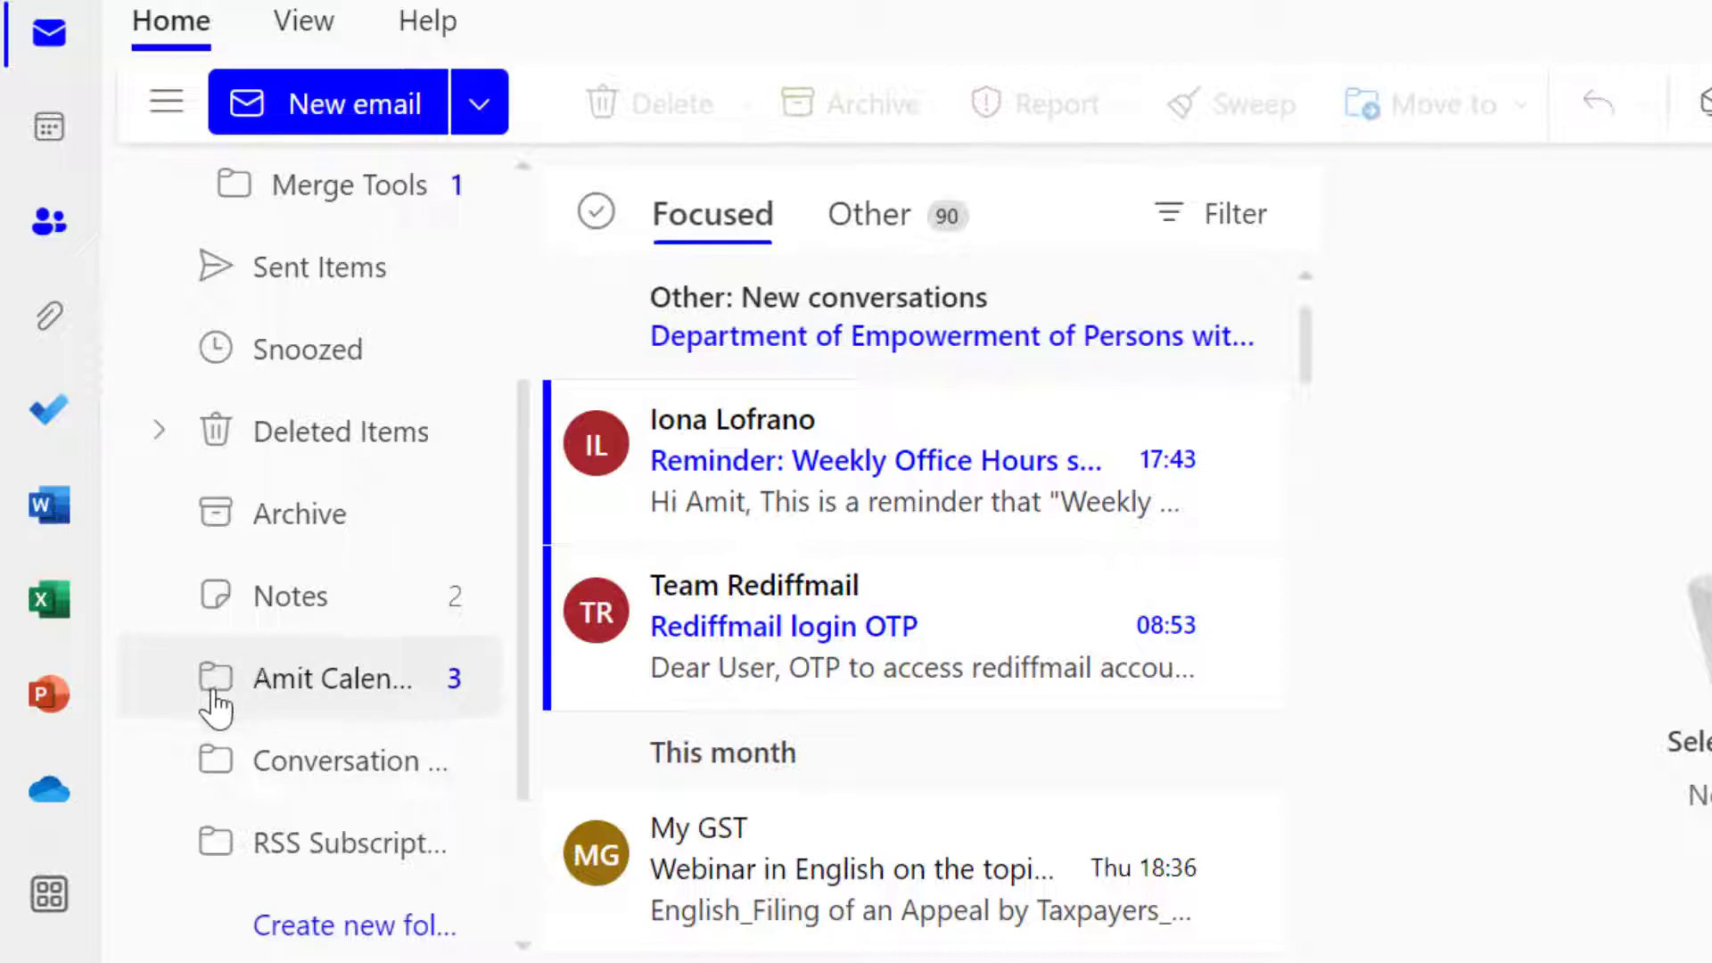
left_click(328, 682)
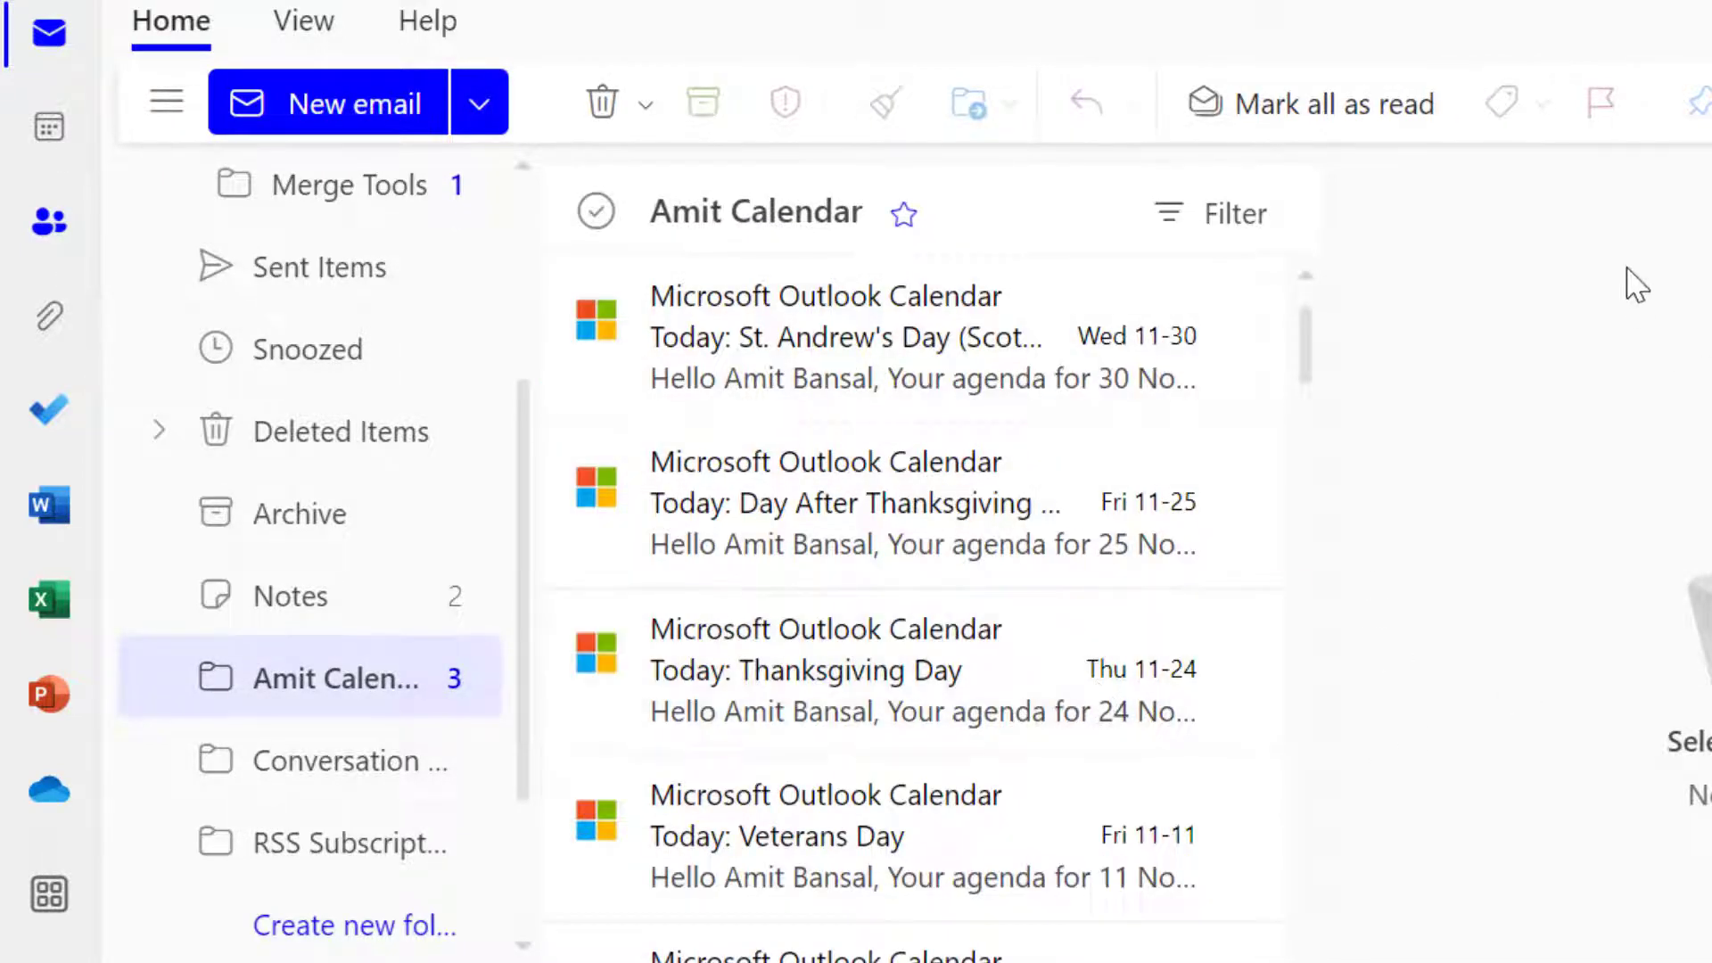
scroll(1257, 455, "down", 10)
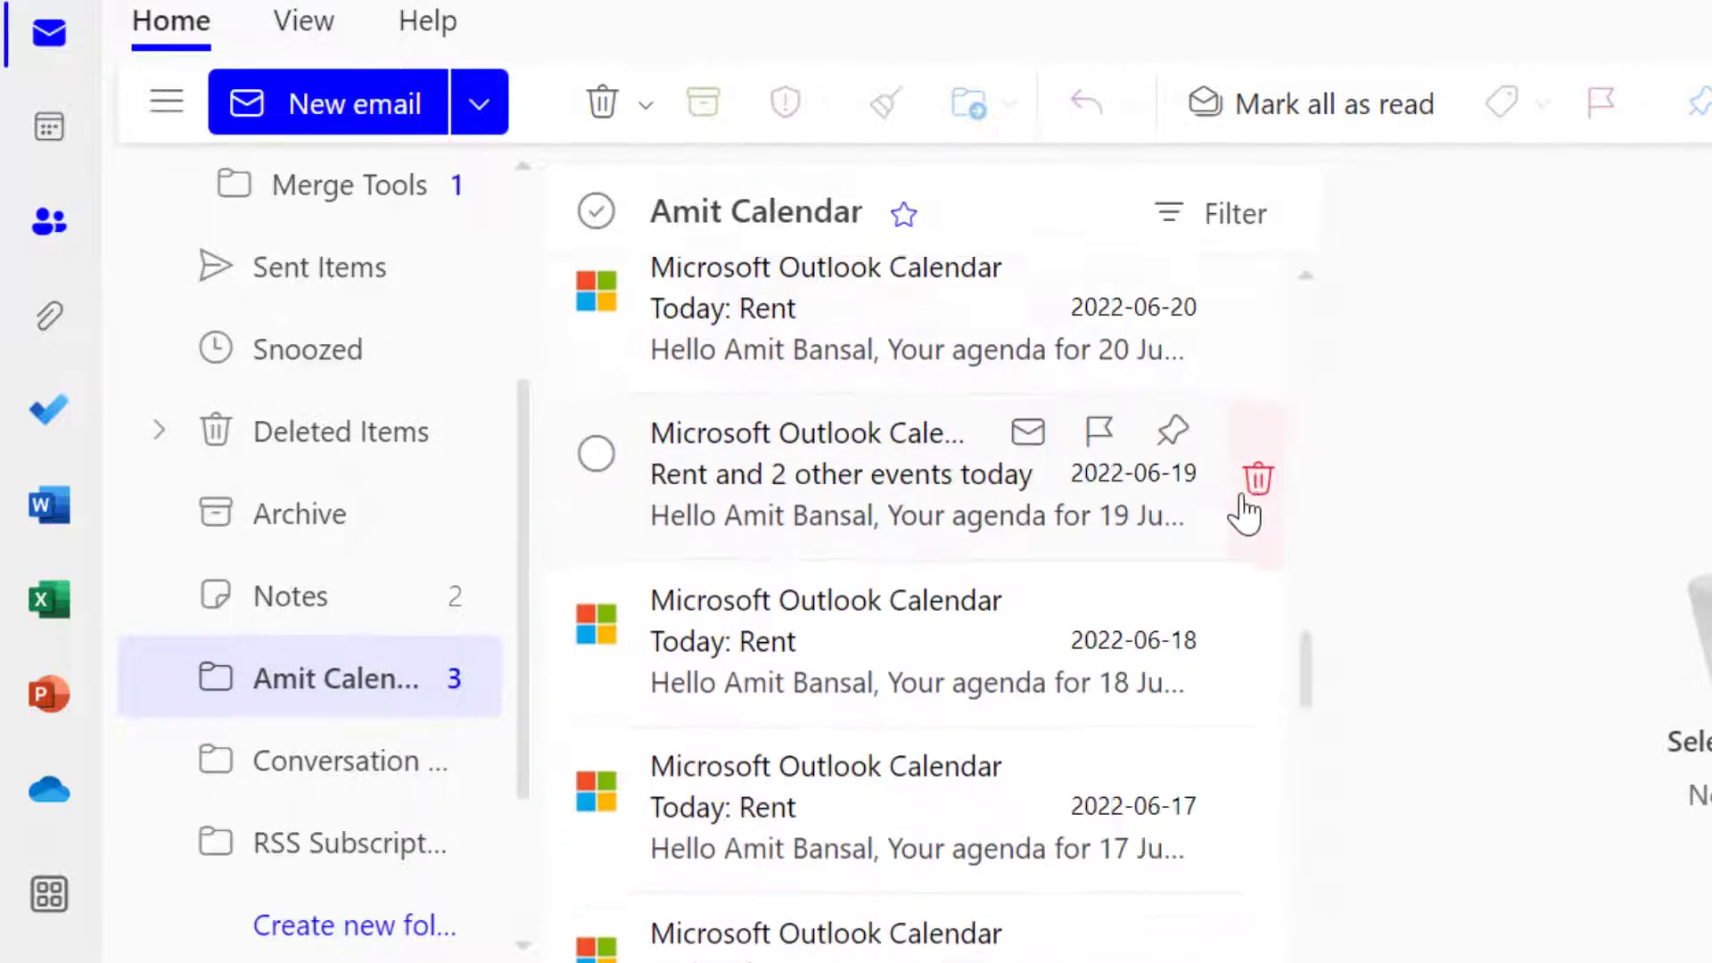
scroll(1240, 510, "down", 5)
scroll(268, 357, "up", 5)
Return to the Inbox and open the Sweep options for the LinkWhisper.com subscription message
left_click(261, 286)
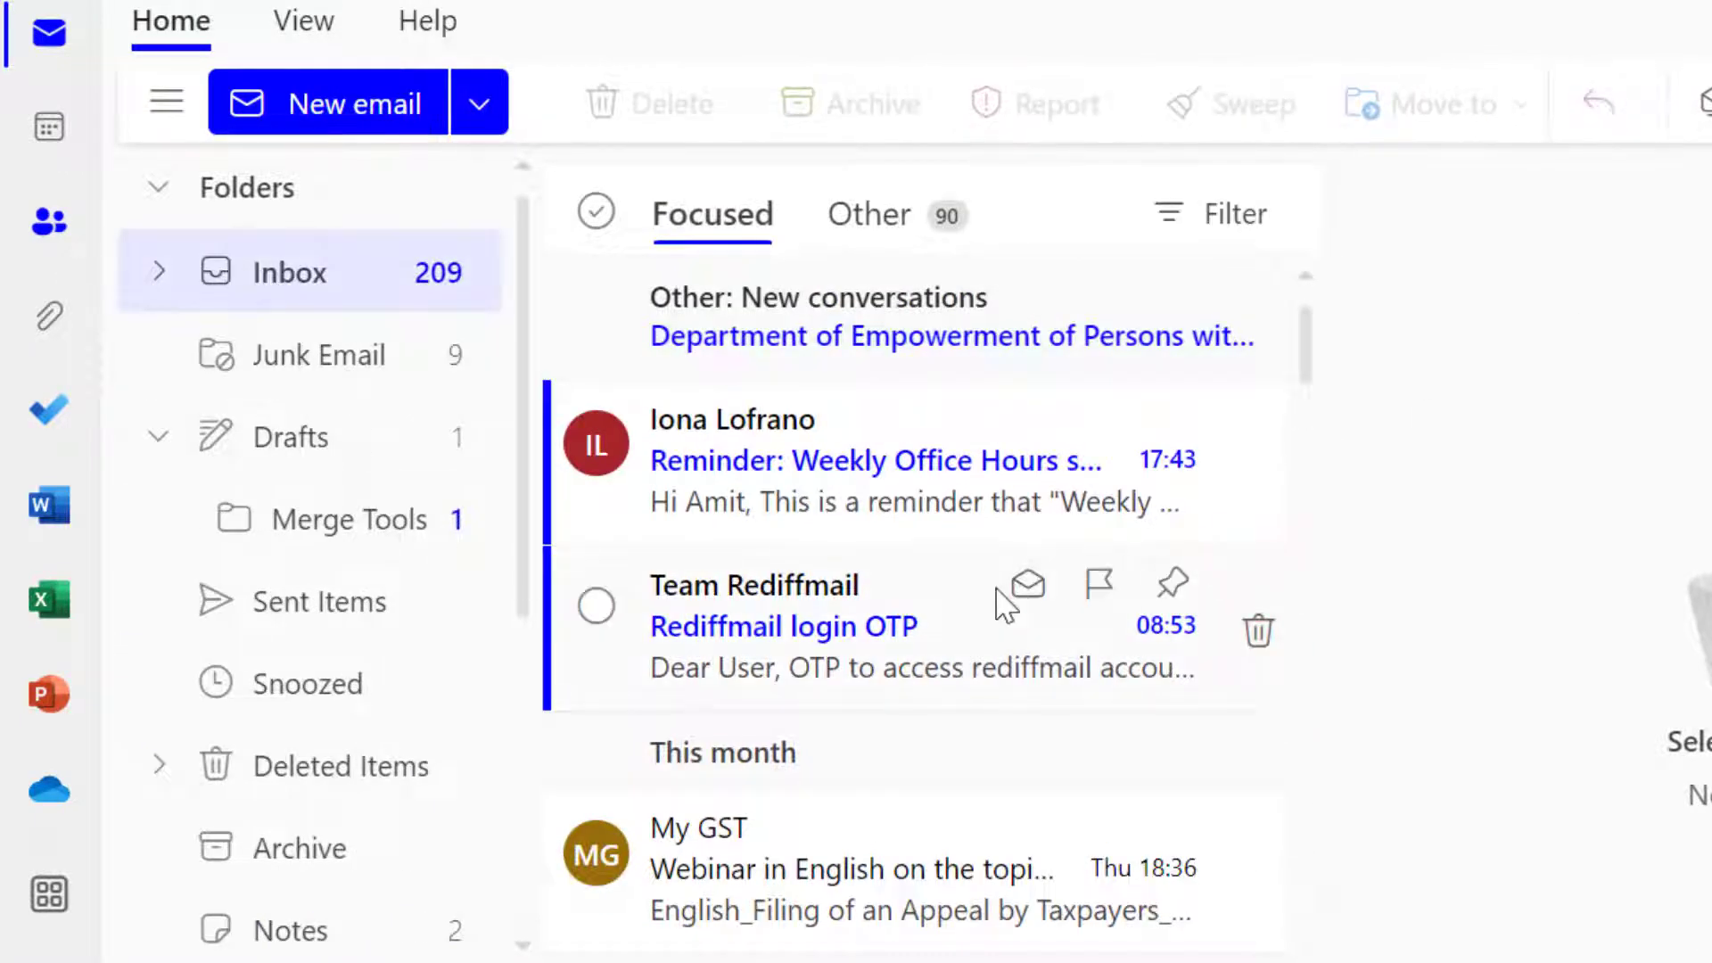
scroll(1003, 606, "down", 2)
scroll(1003, 607, "down", 4)
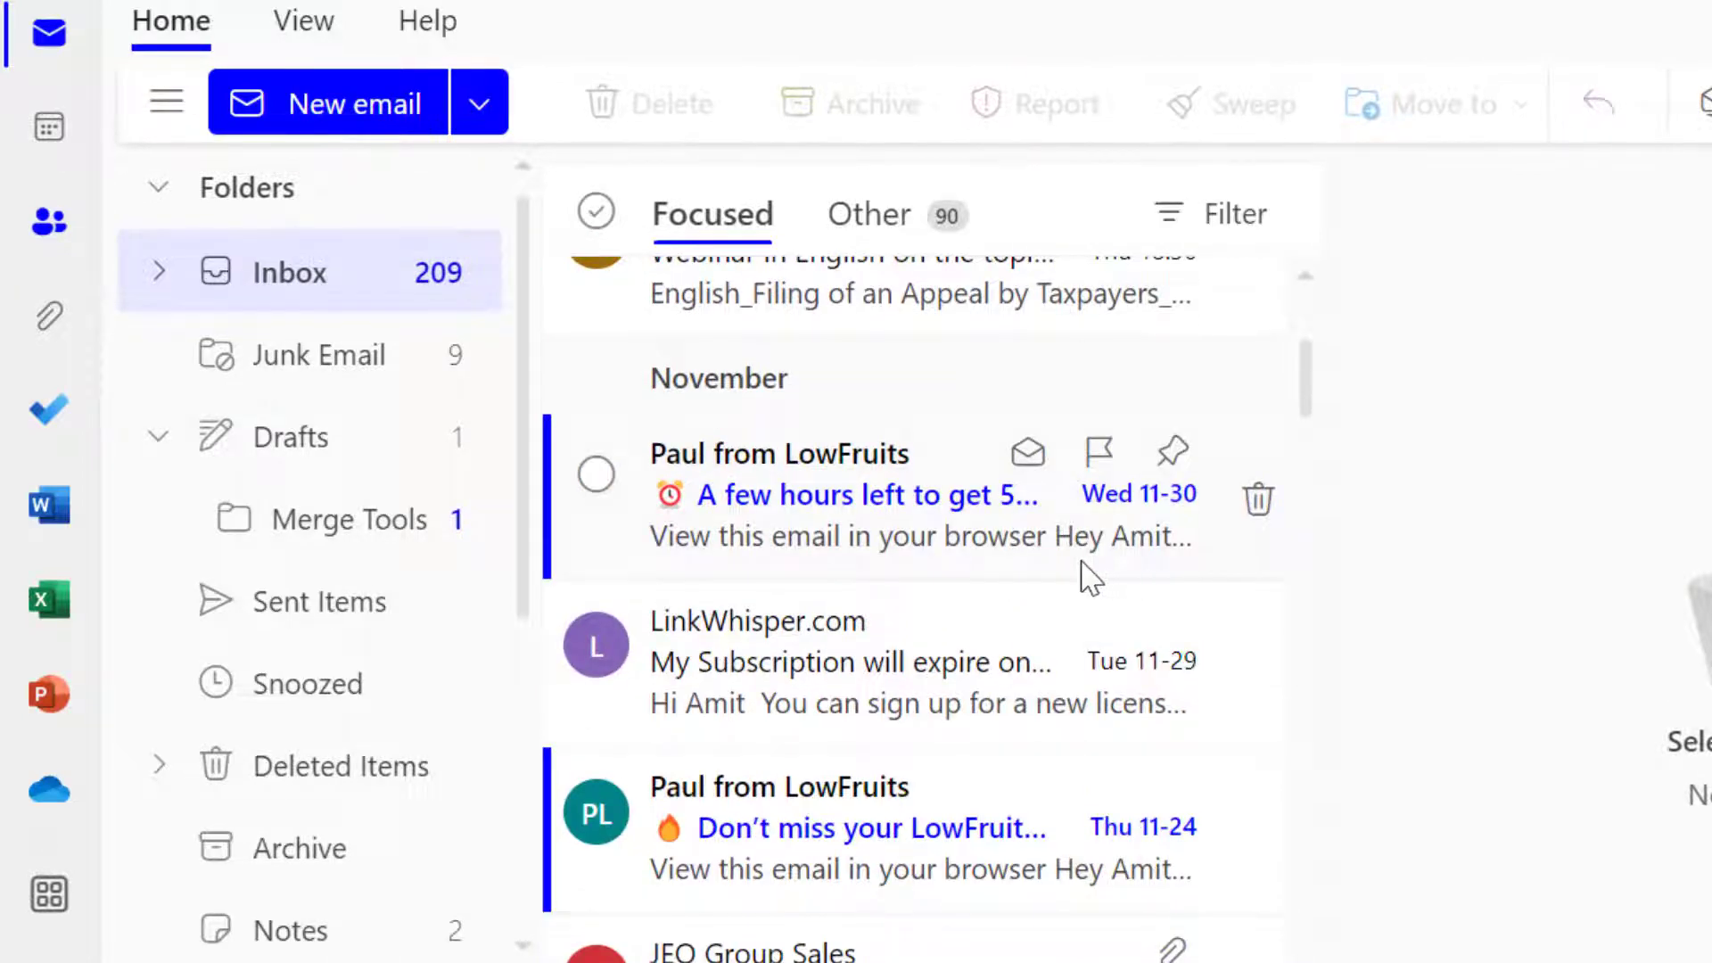
left_click(774, 635)
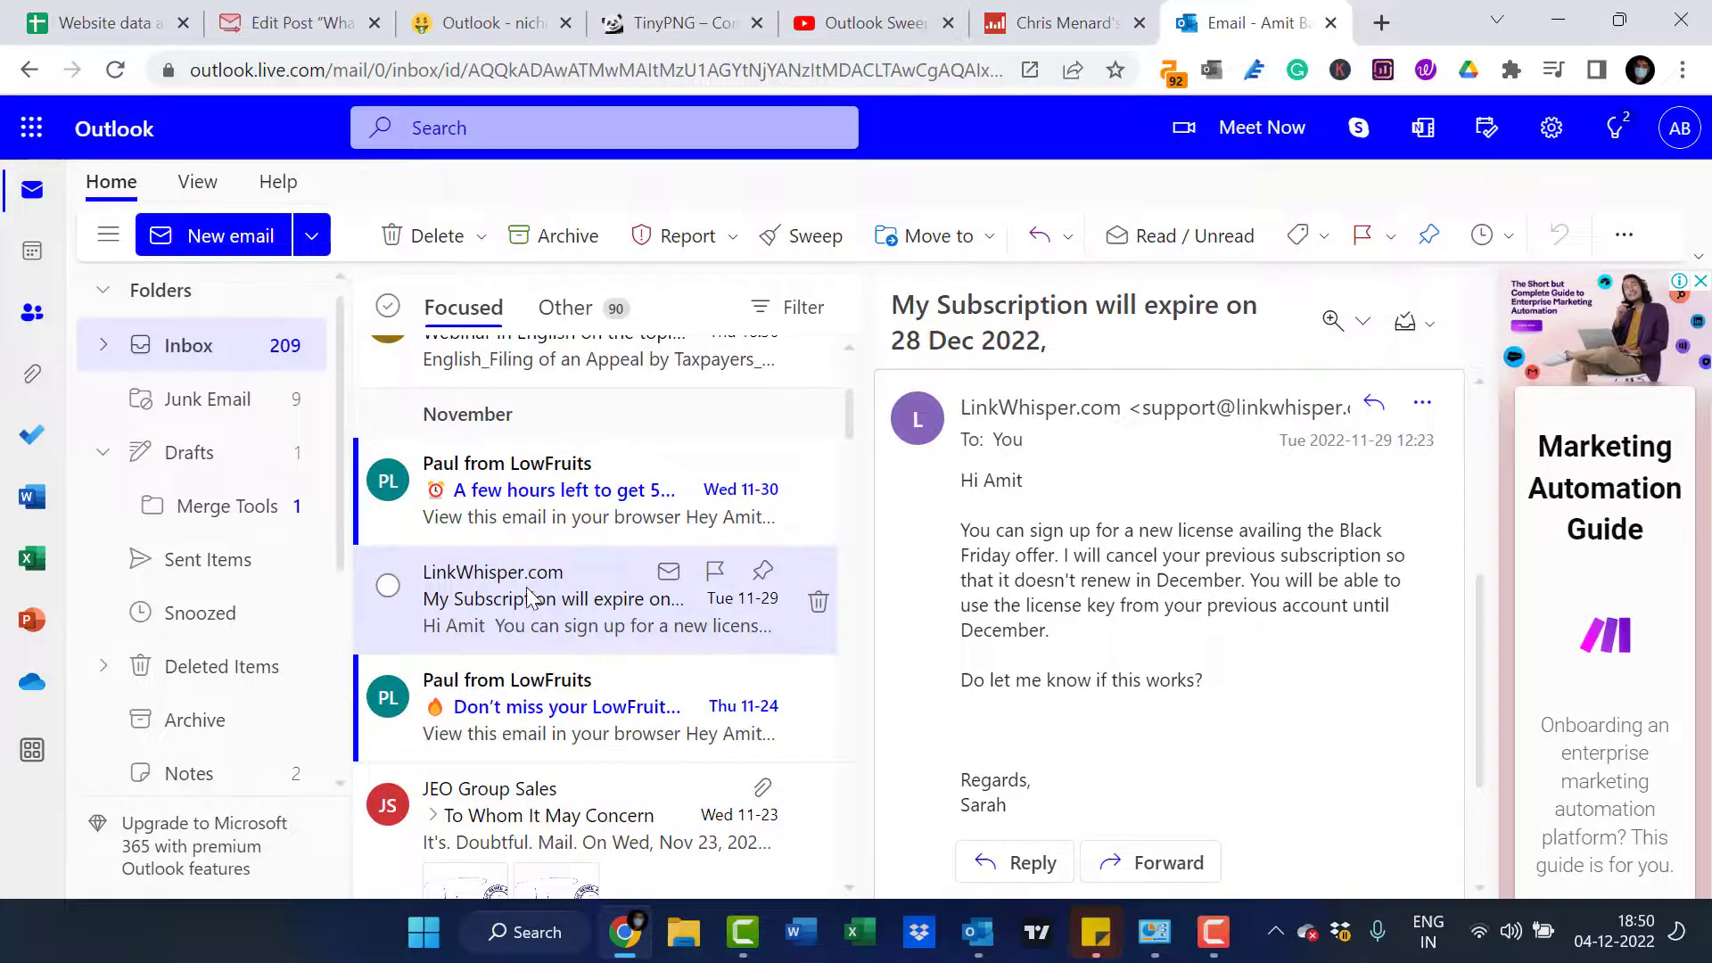
left_click(813, 238)
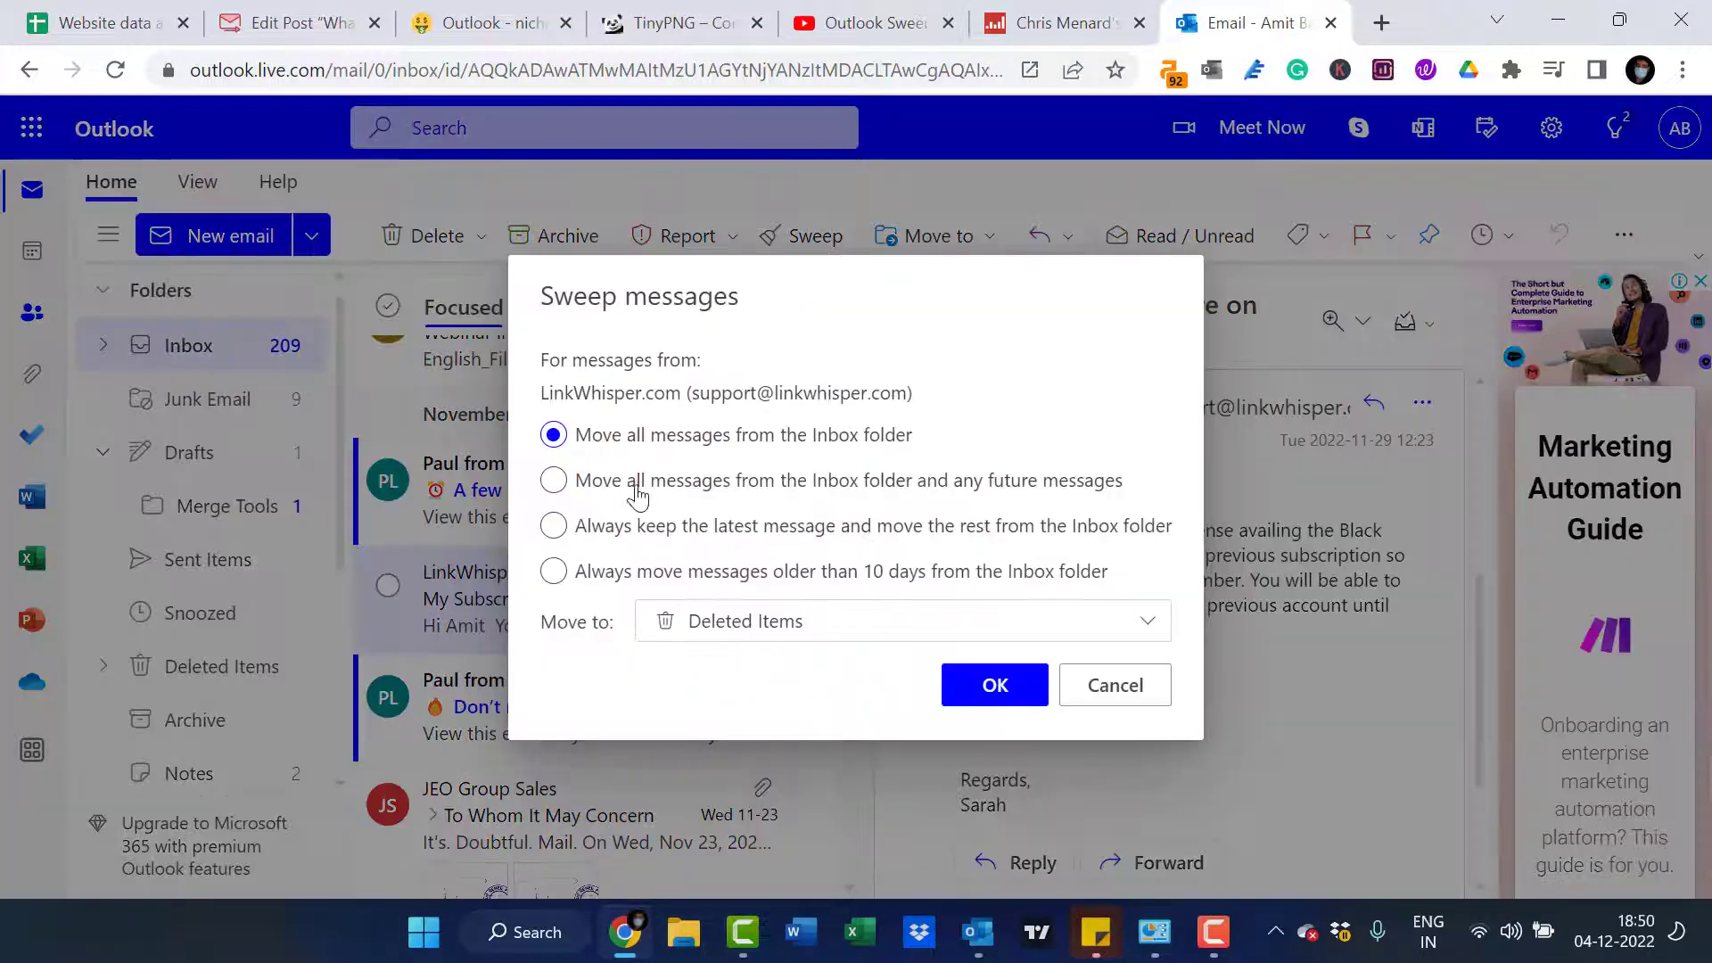
Try the sweep options for keeping only the latest message and for moving messages older than 10 days
left_click(615, 531)
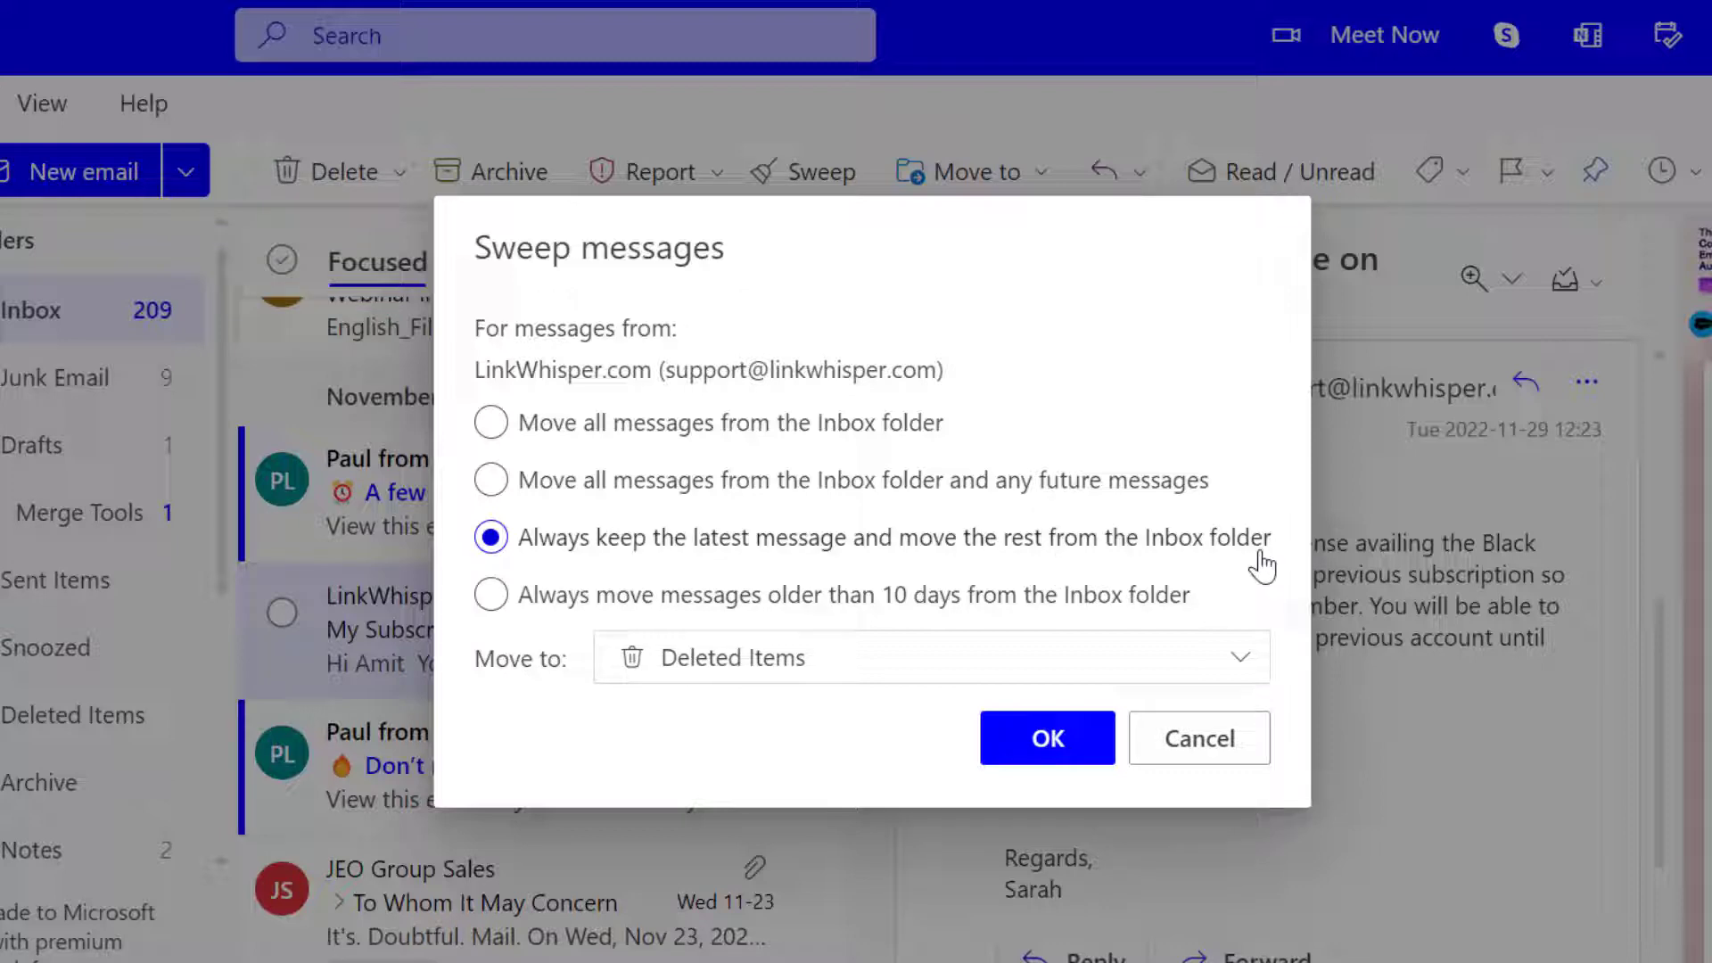
left_click(810, 679)
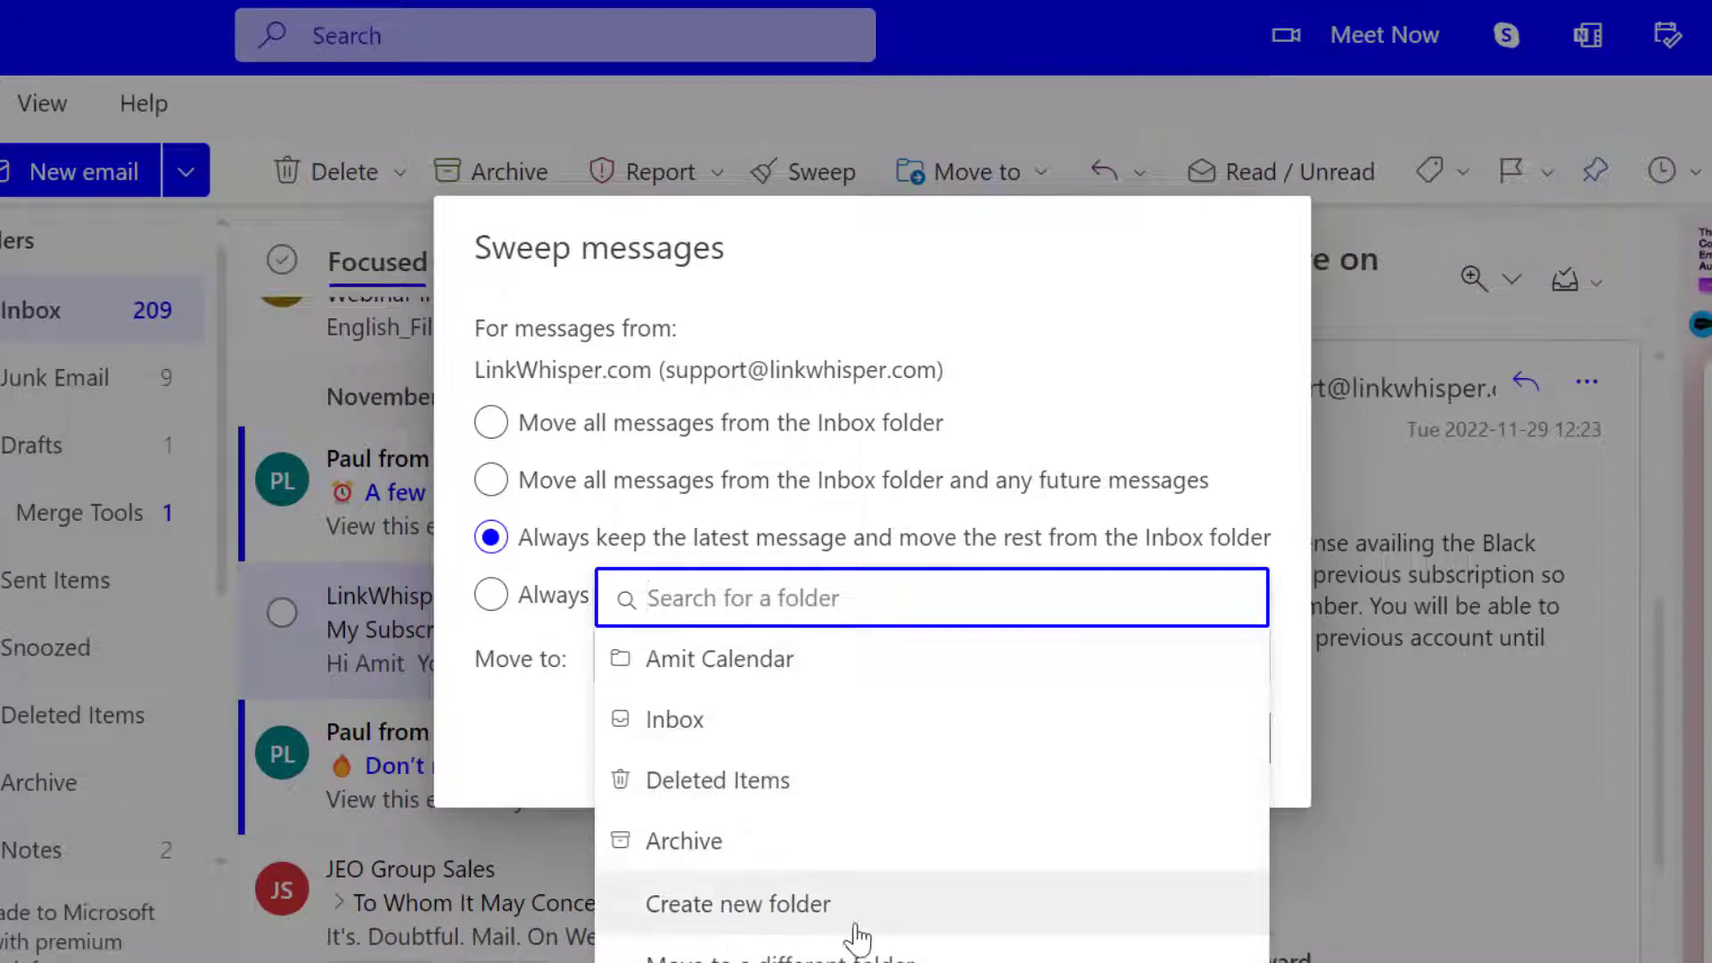
left_click(492, 596)
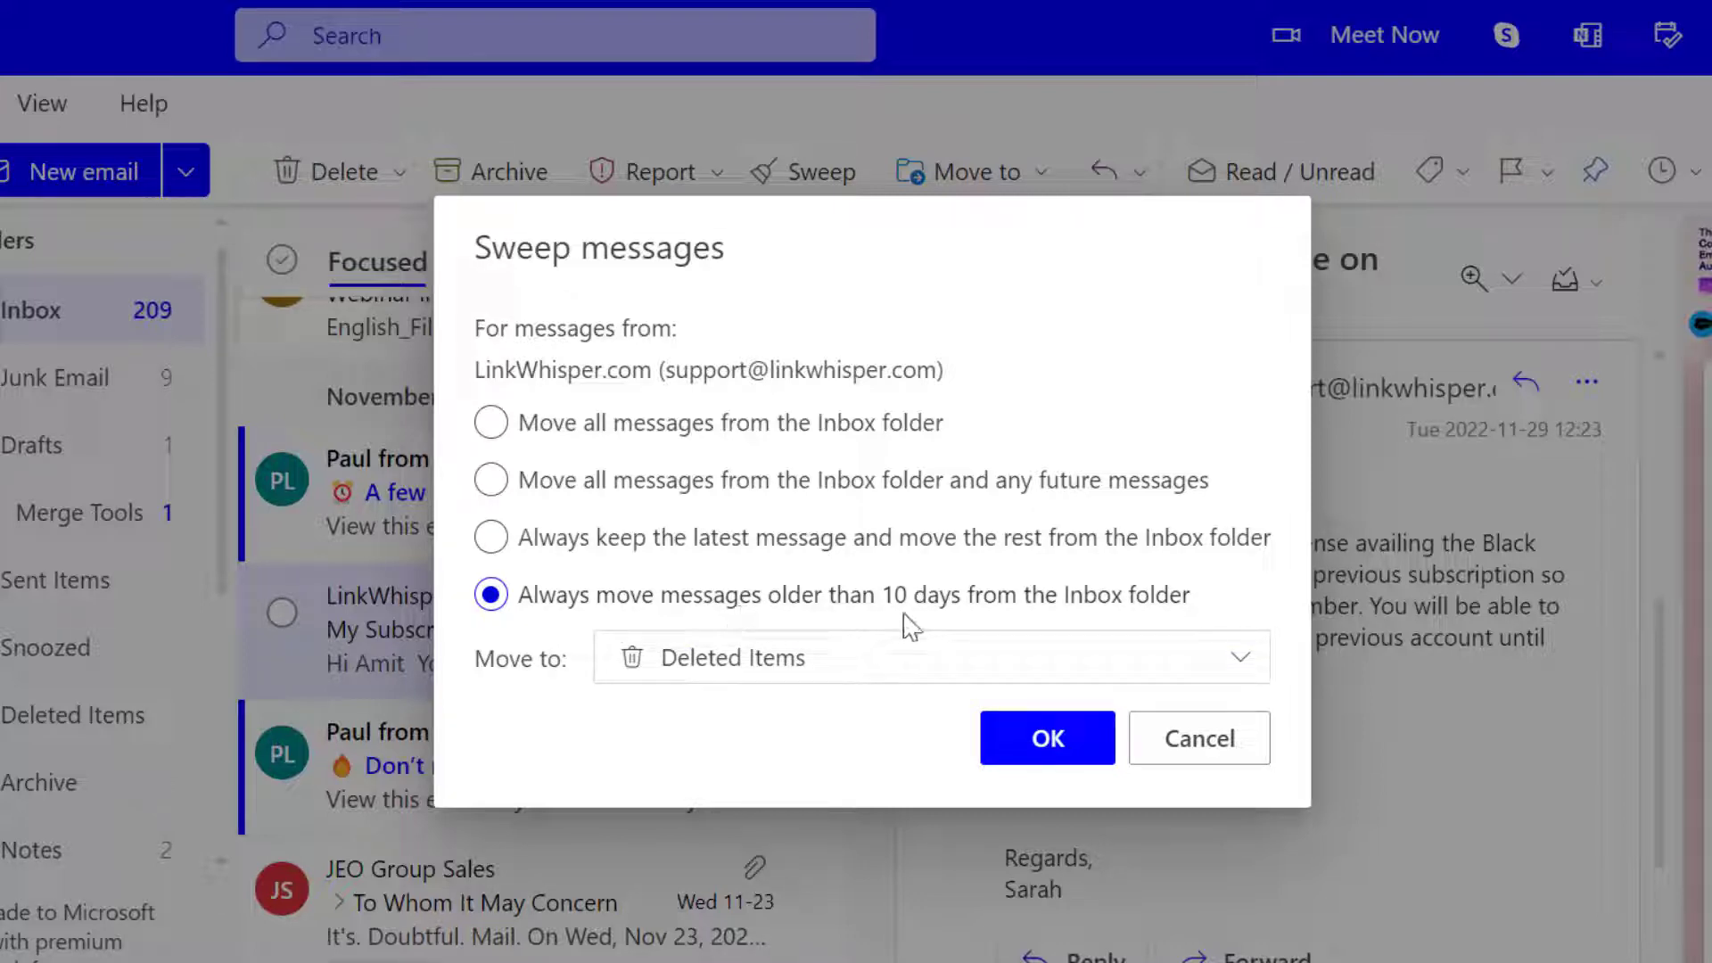
Sweep all LinkWhisper.com messages from the Inbox folder into Deleted Items
left_click(951, 667)
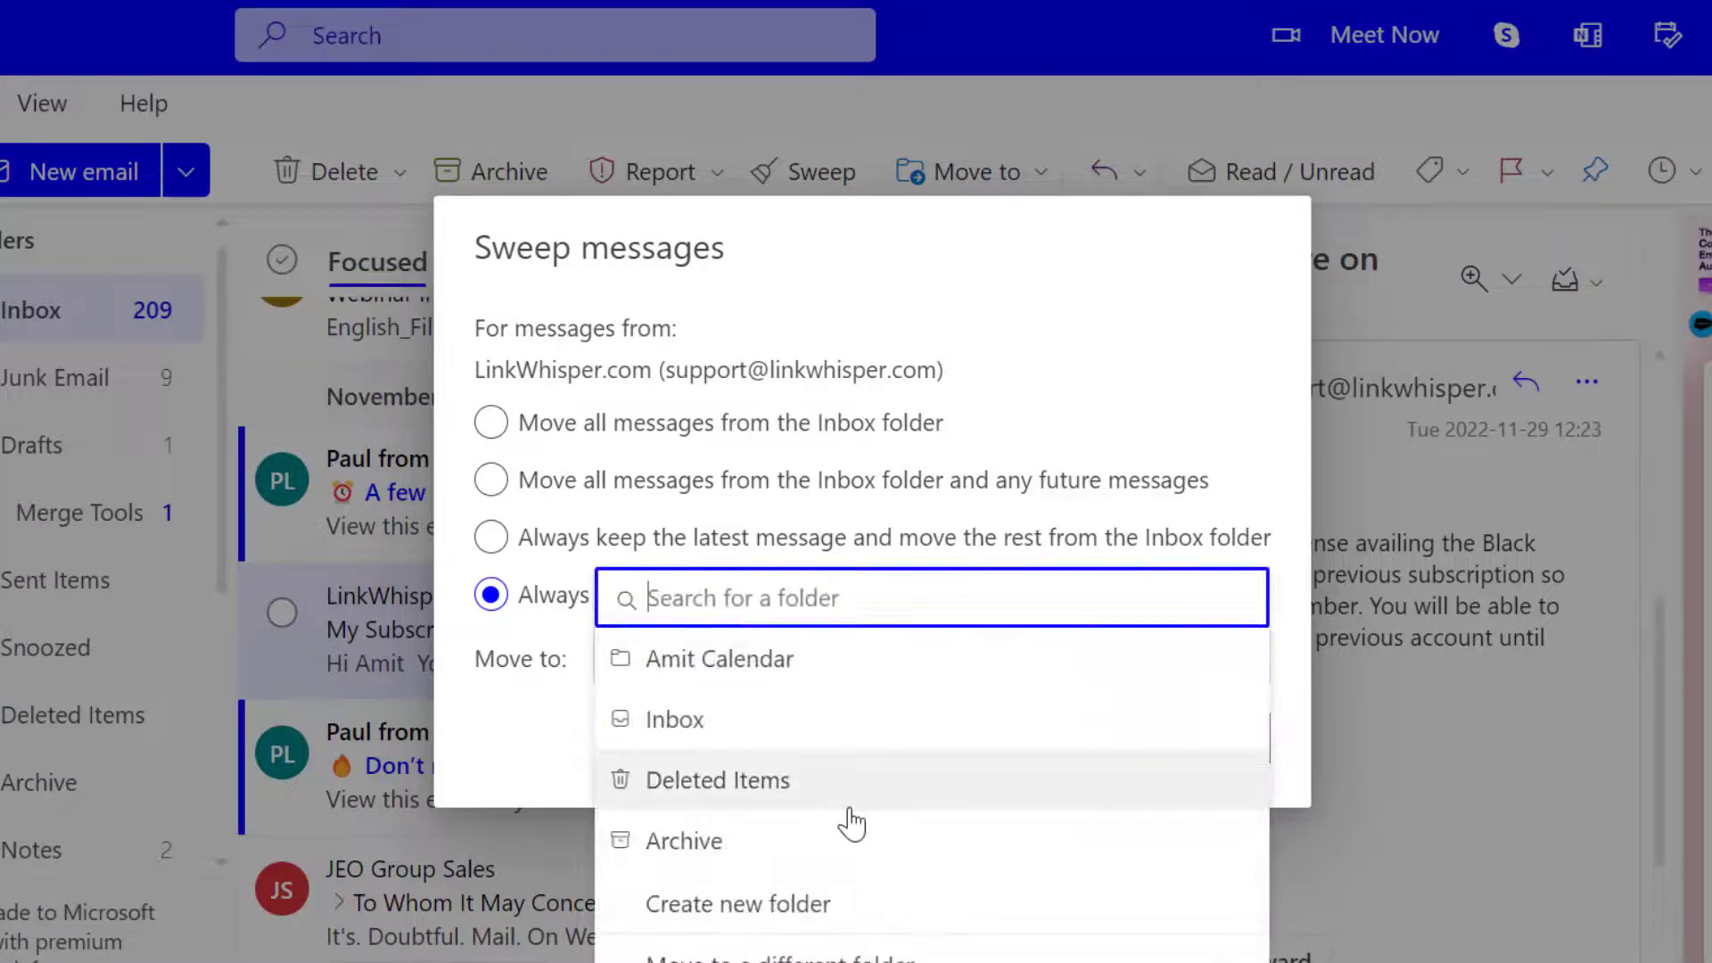
left_click(849, 814)
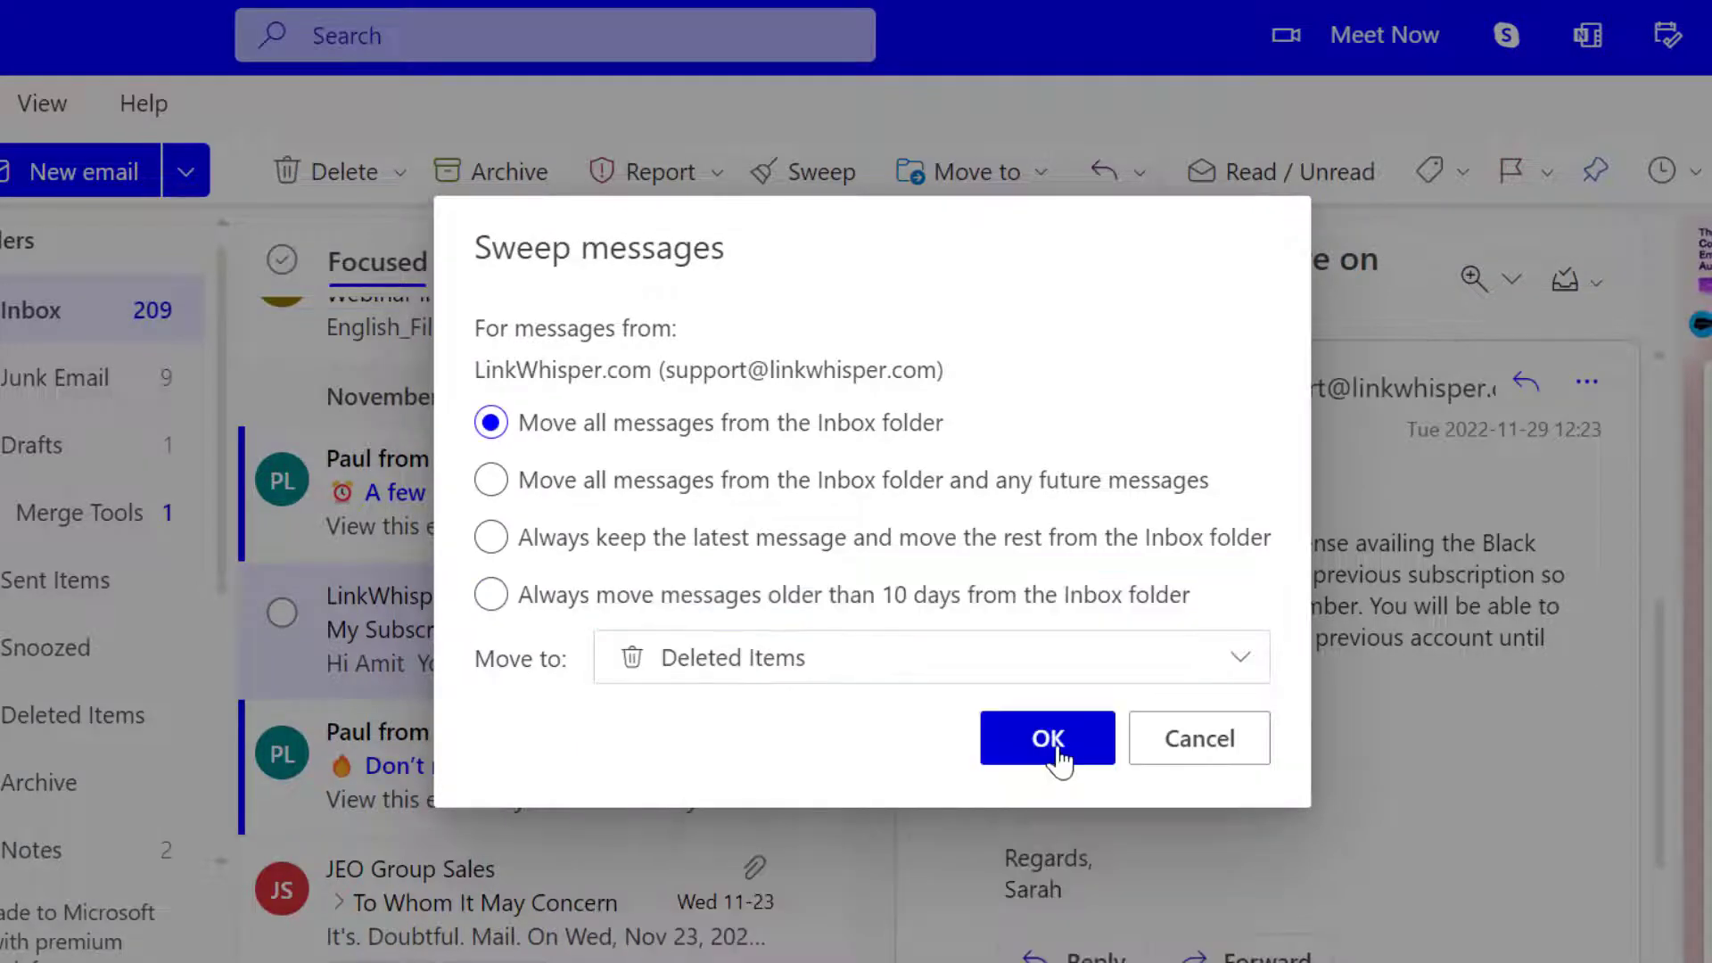
left_click(1060, 751)
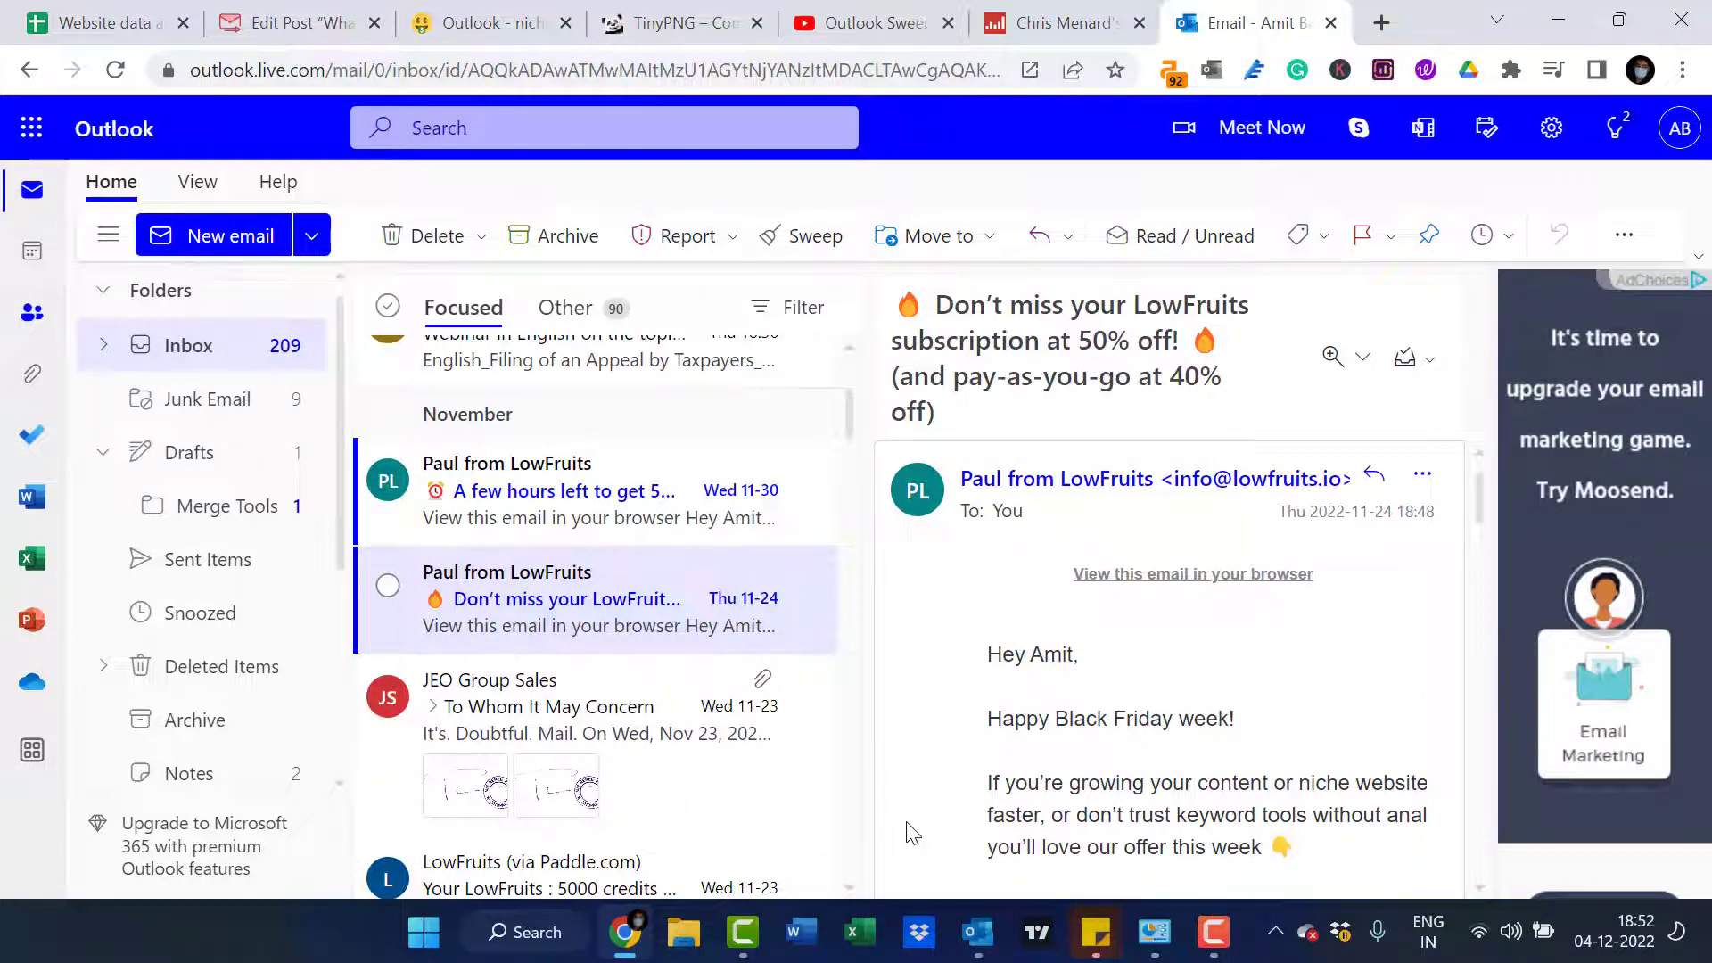
Switch to the desktop Outlook app and check the swept Microsoft Outlook Calendar messages in the new calendar folder
mouse_move(978, 929)
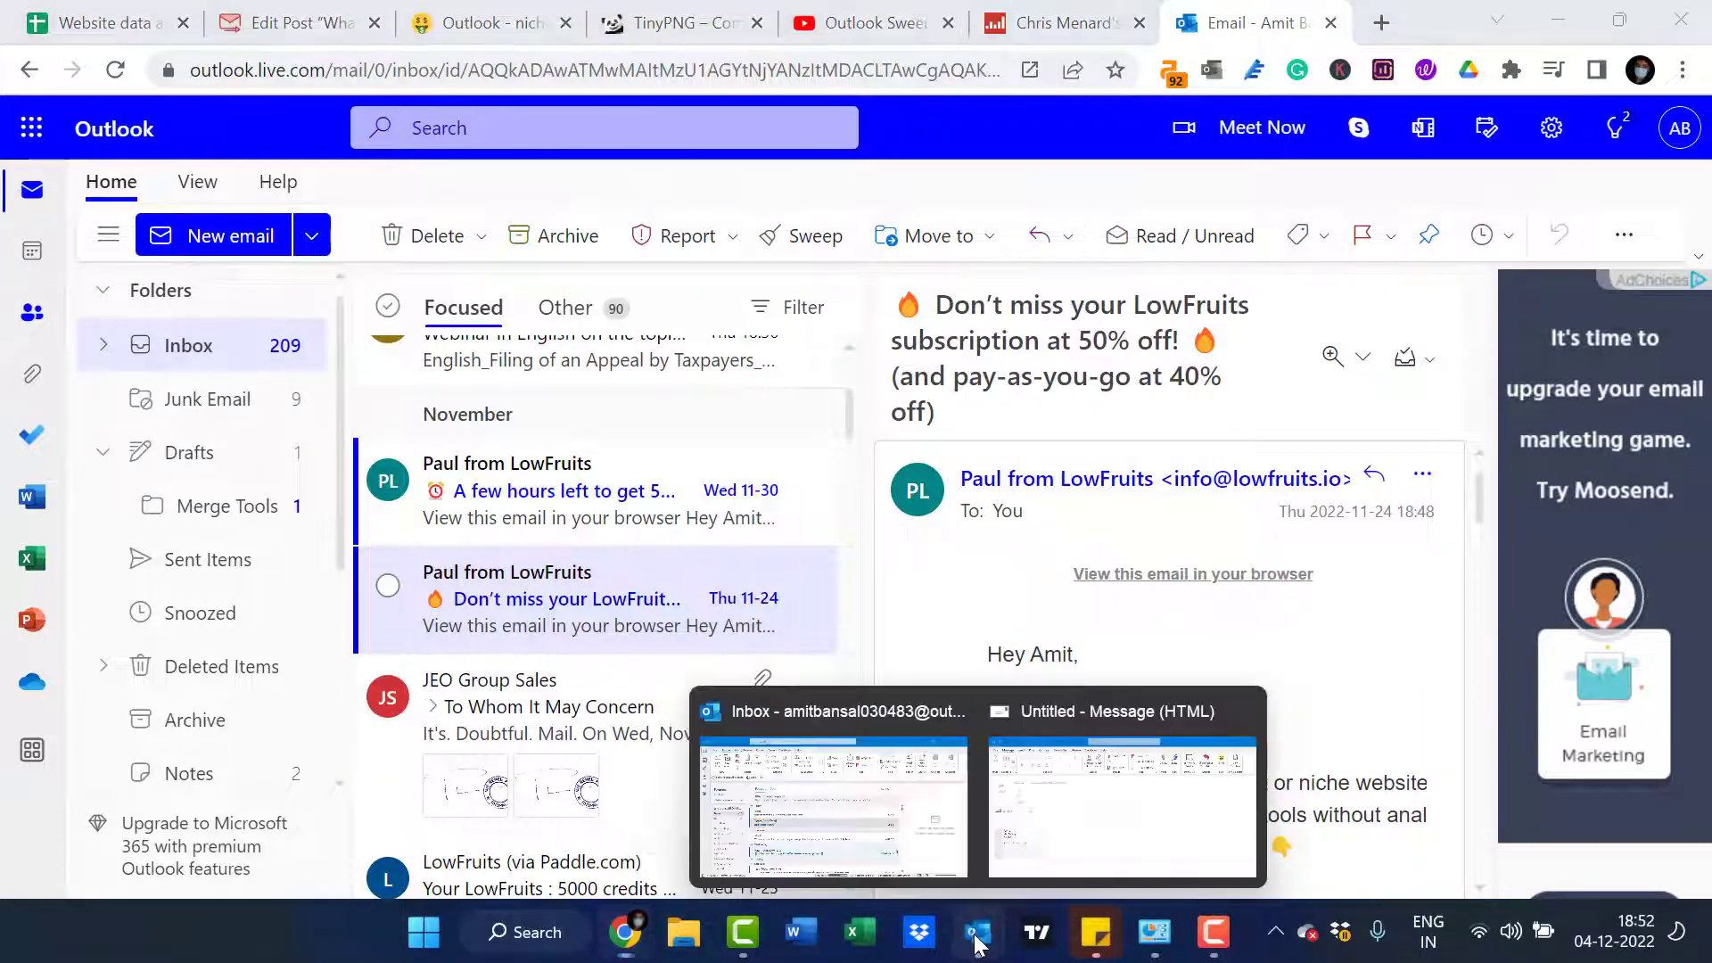
left_click(833, 807)
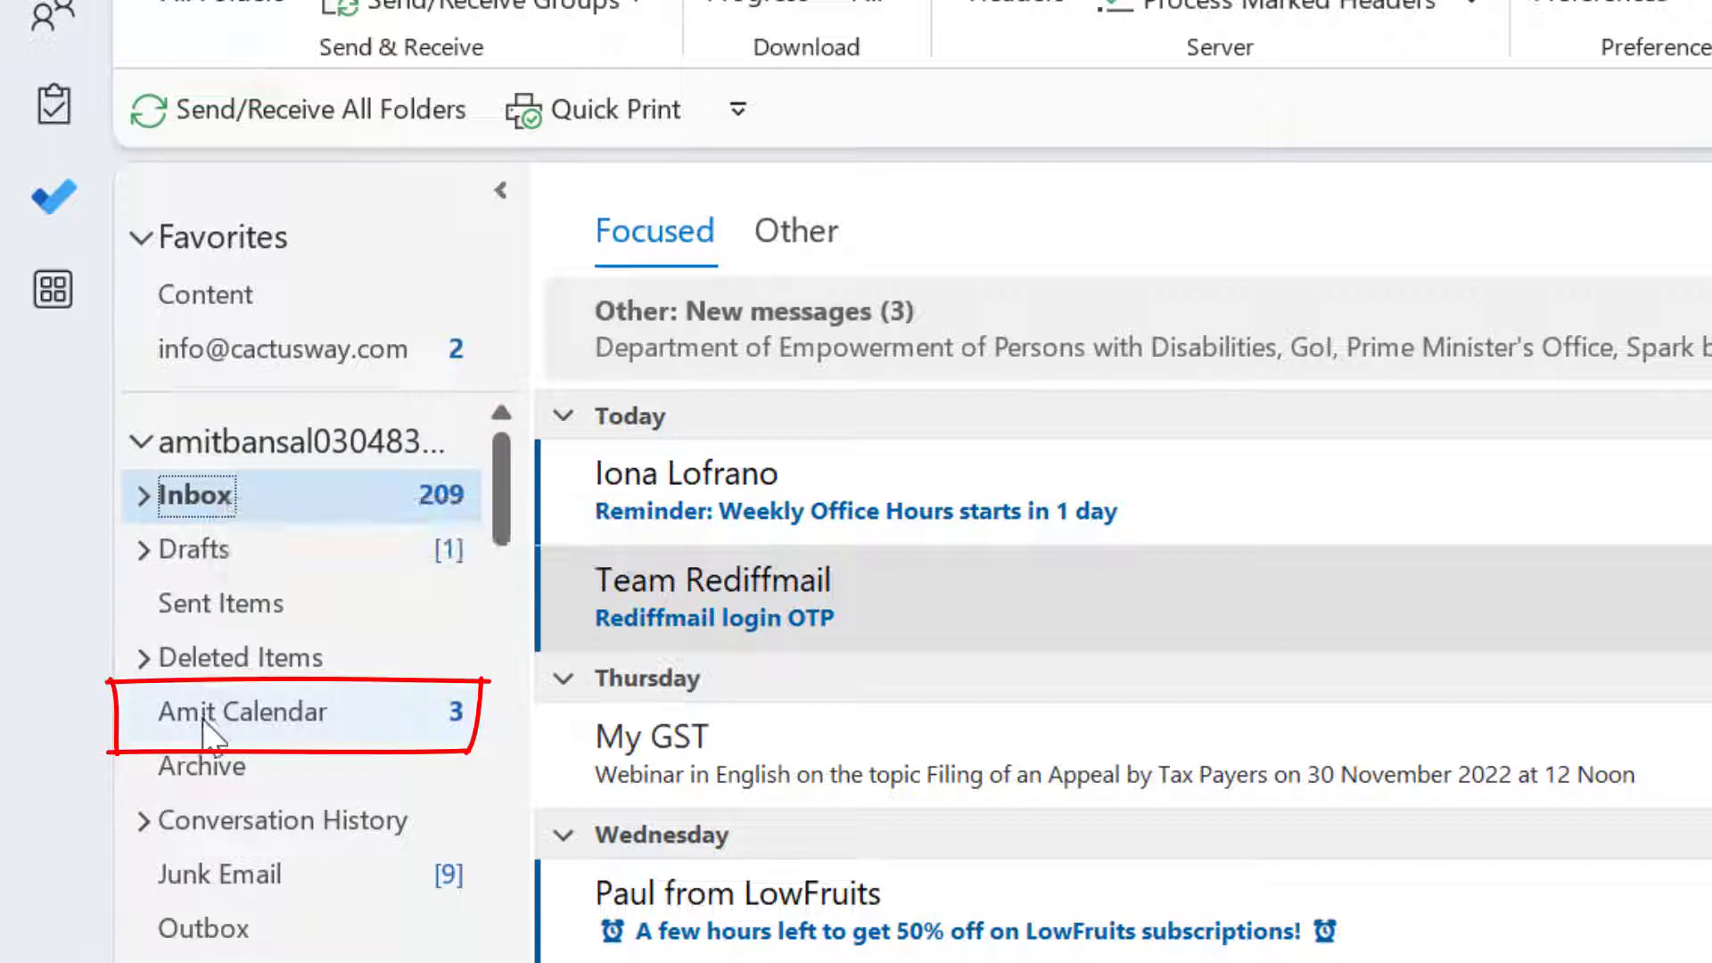
left_click(252, 710)
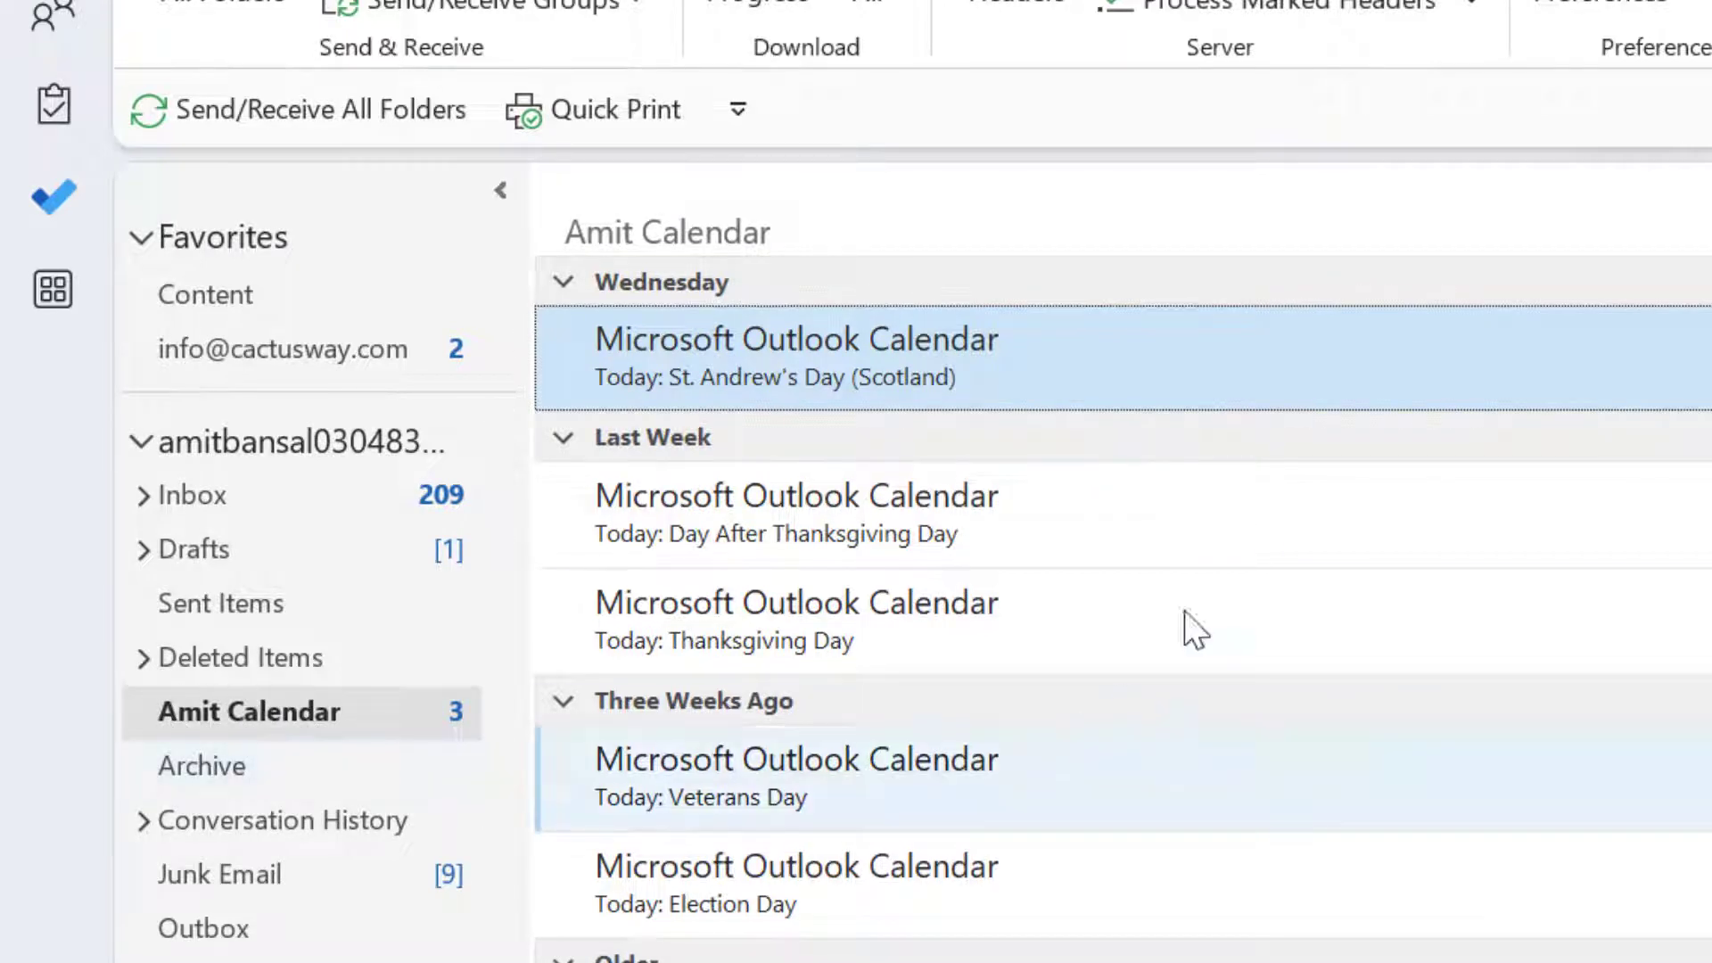
scroll(1261, 544, "down", 7)
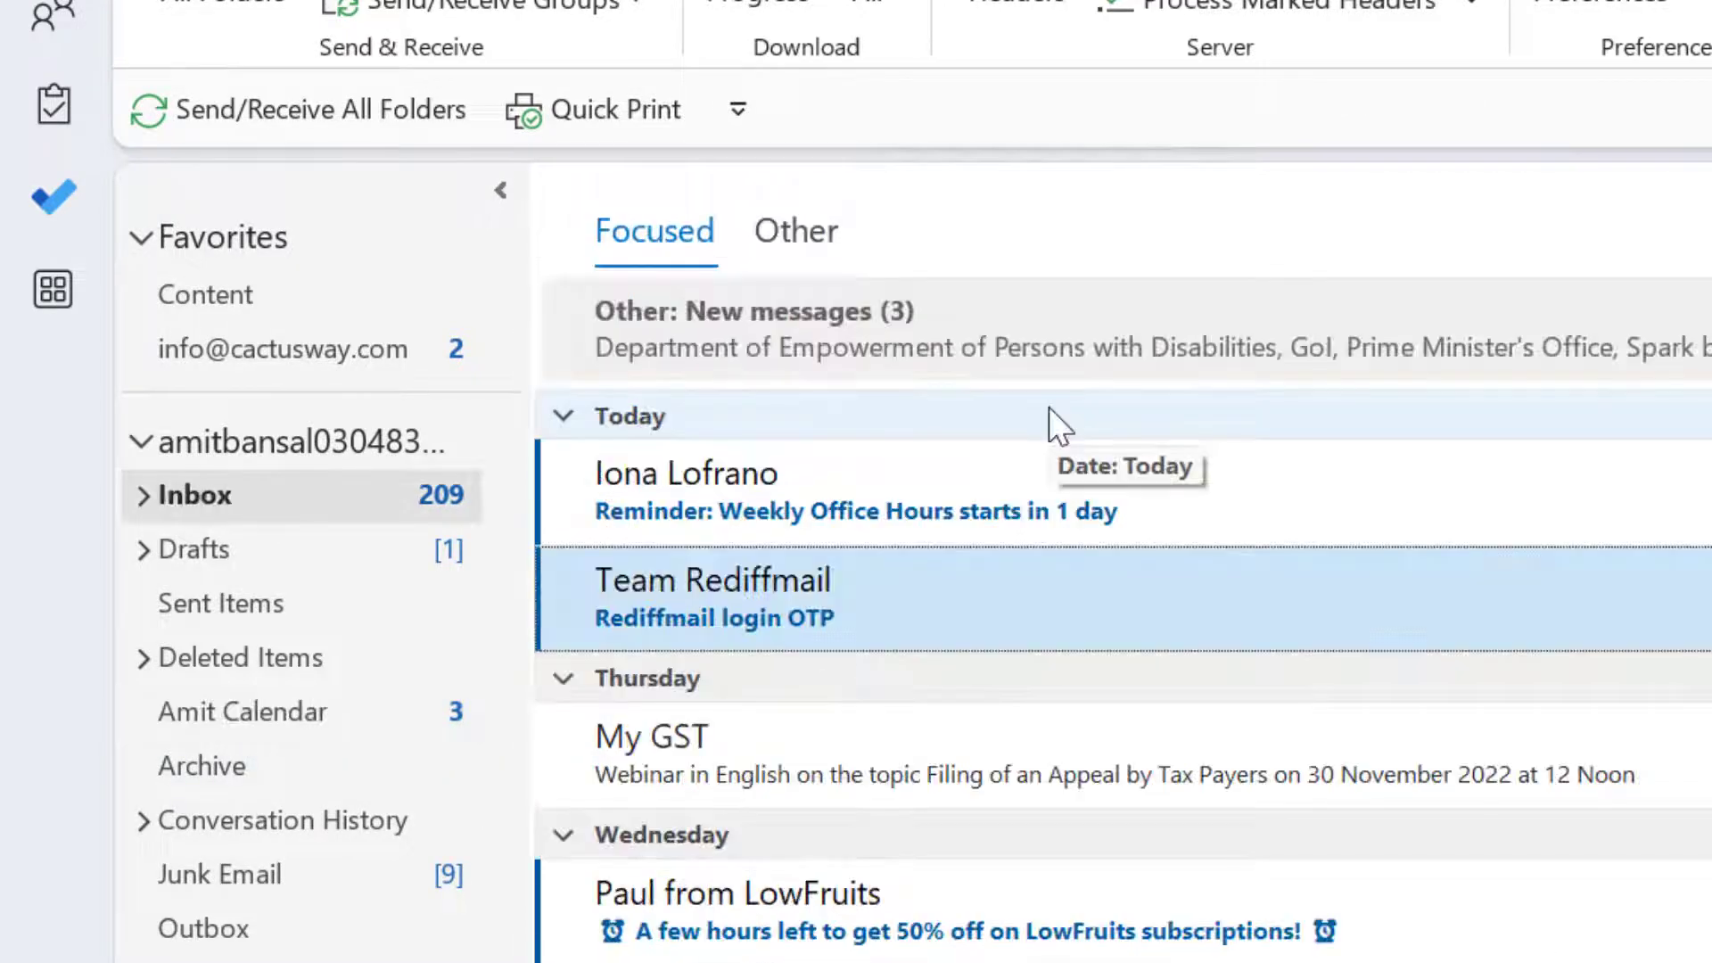